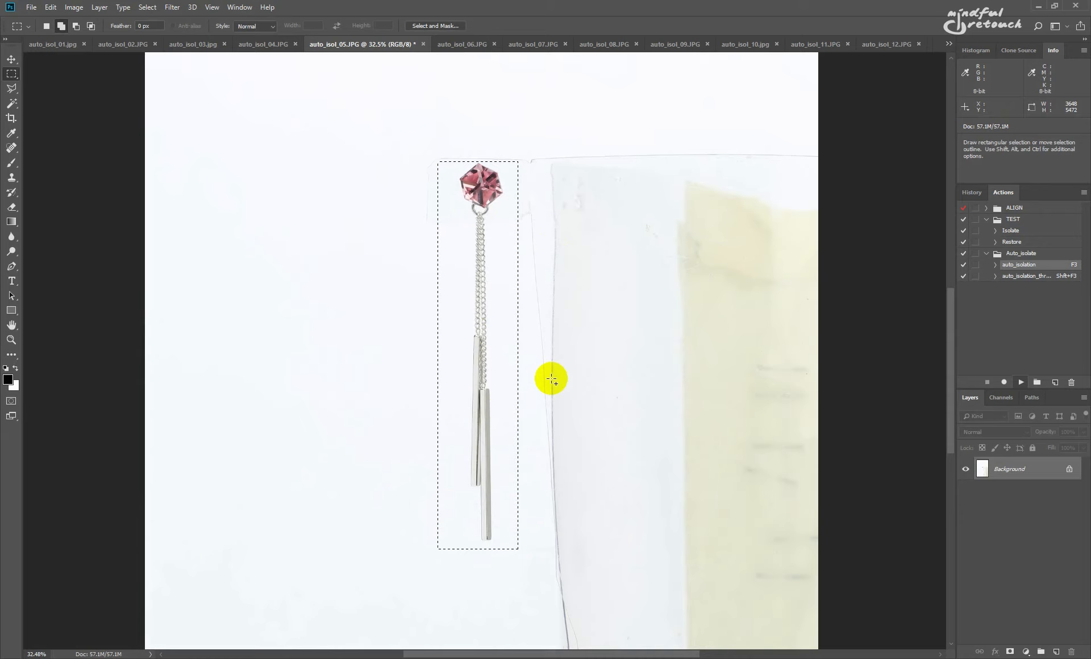
- Run the auto_isolation action on the selected earring in auto_isol_05, and bring up the black sneaker image auto_isol_06
key("F3")
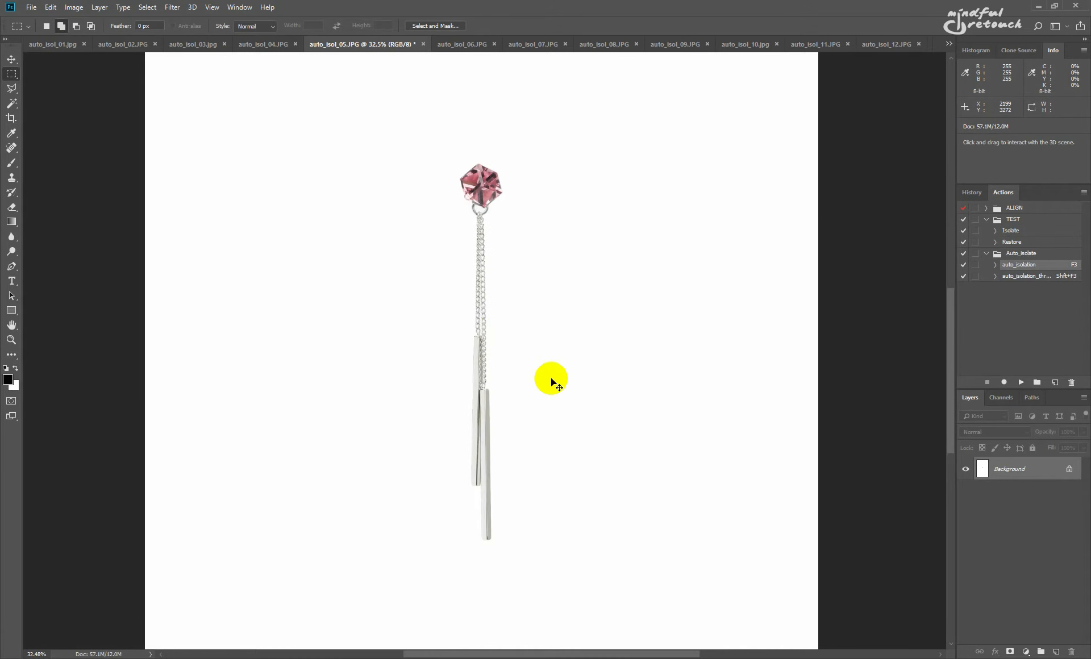
key("ctrl+Tab")
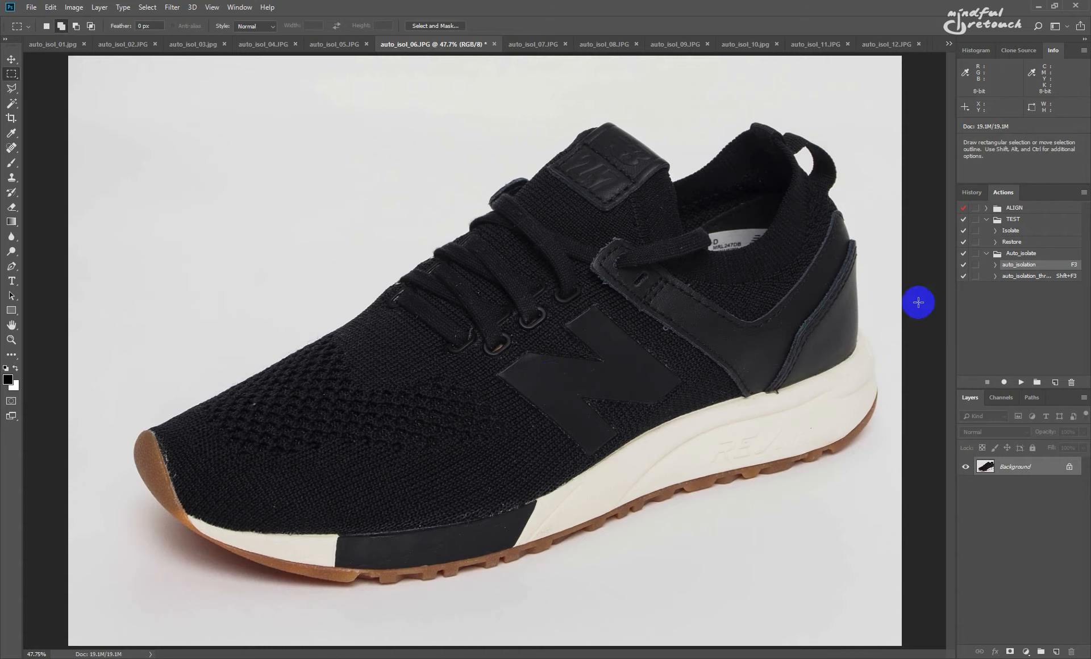
- Try the auto_isolation action on the black sneaker image and undo it
left_click(828, 350)
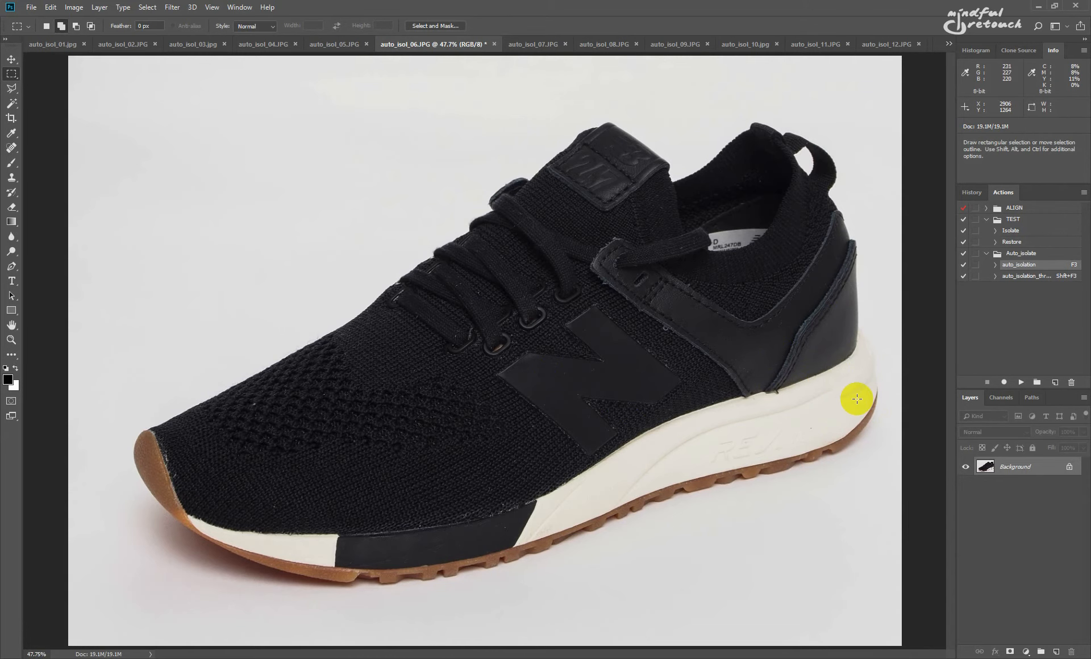
key("F3")
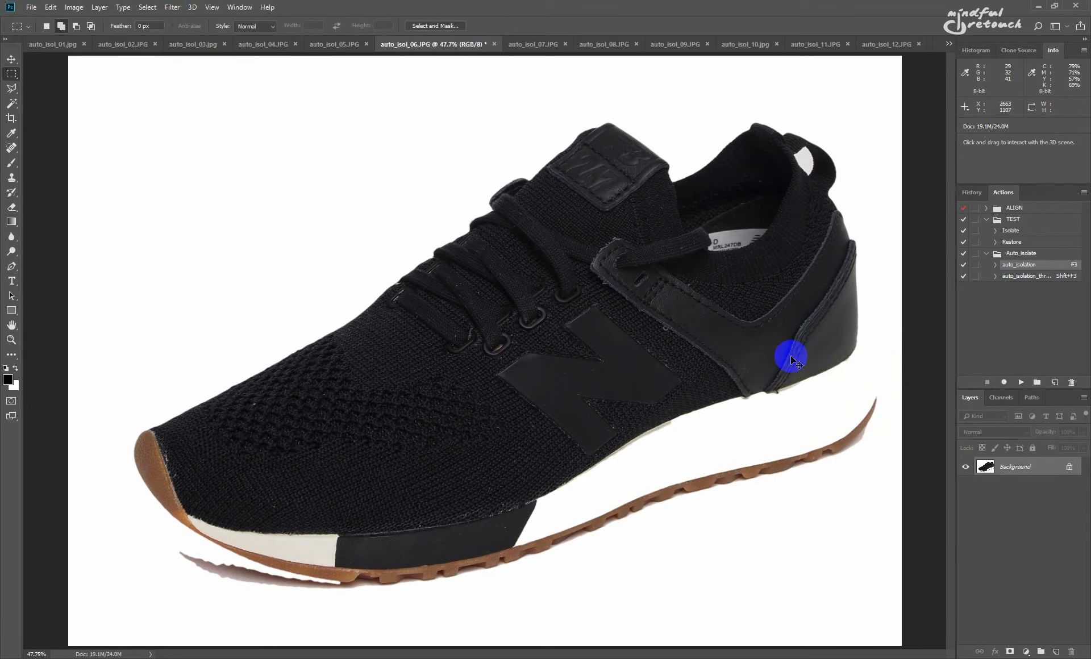
key("ctrl+alt+z")
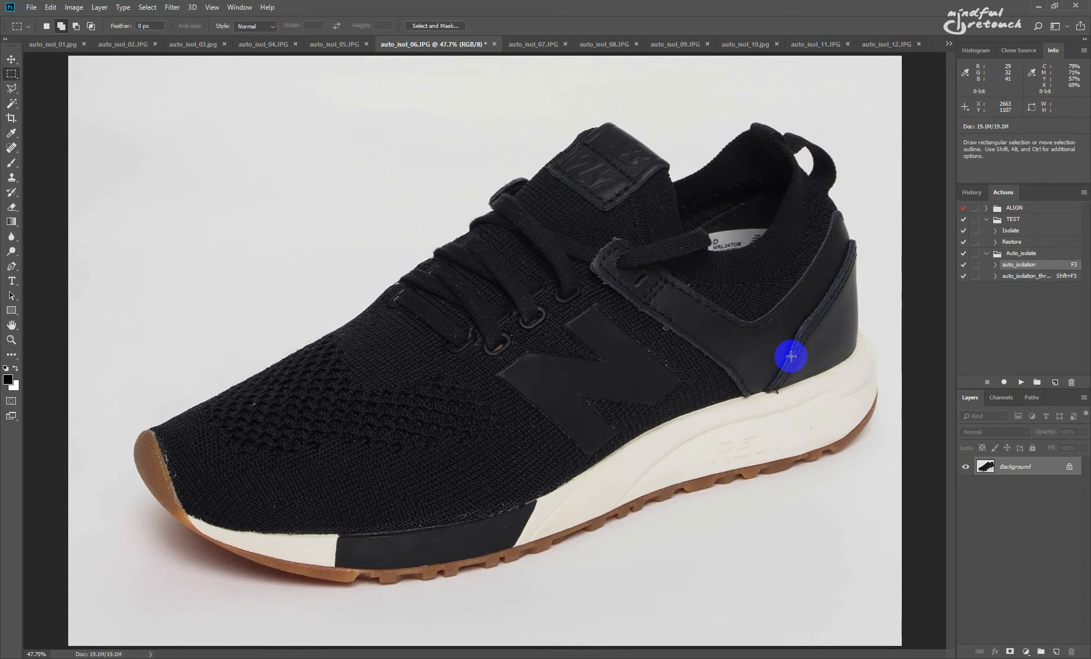
- Isolate the black sneaker with the threshold version of the auto-isolation action, setting the threshold level to 252
left_click(1023, 280)
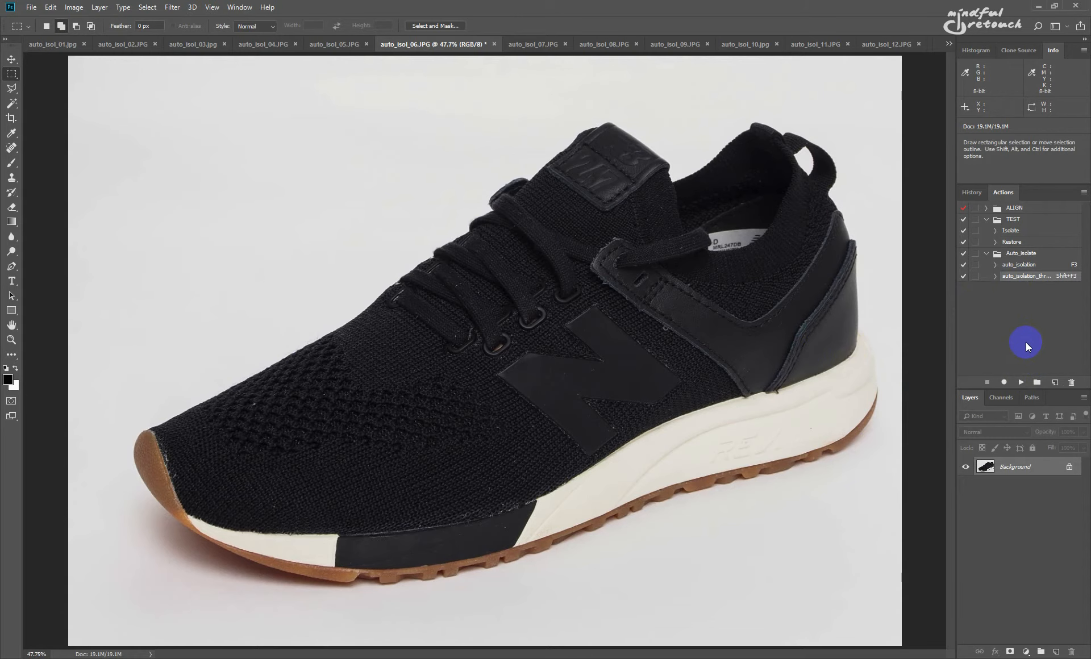
key("ctrl+1")
left_click_drag(853, 372, 263, 297)
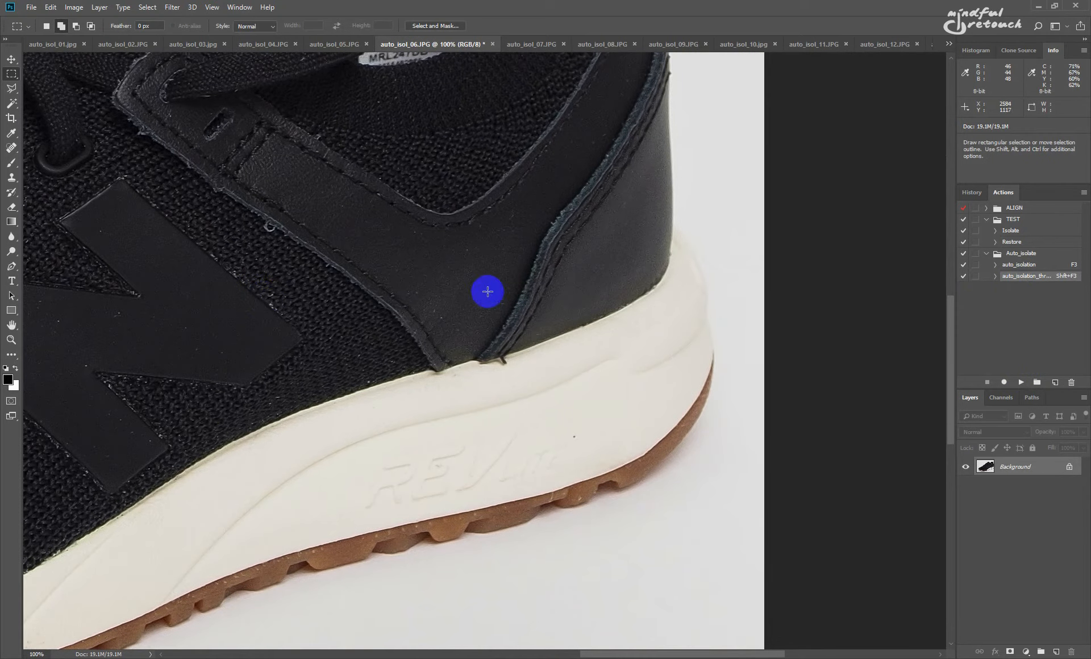
left_click(1021, 384)
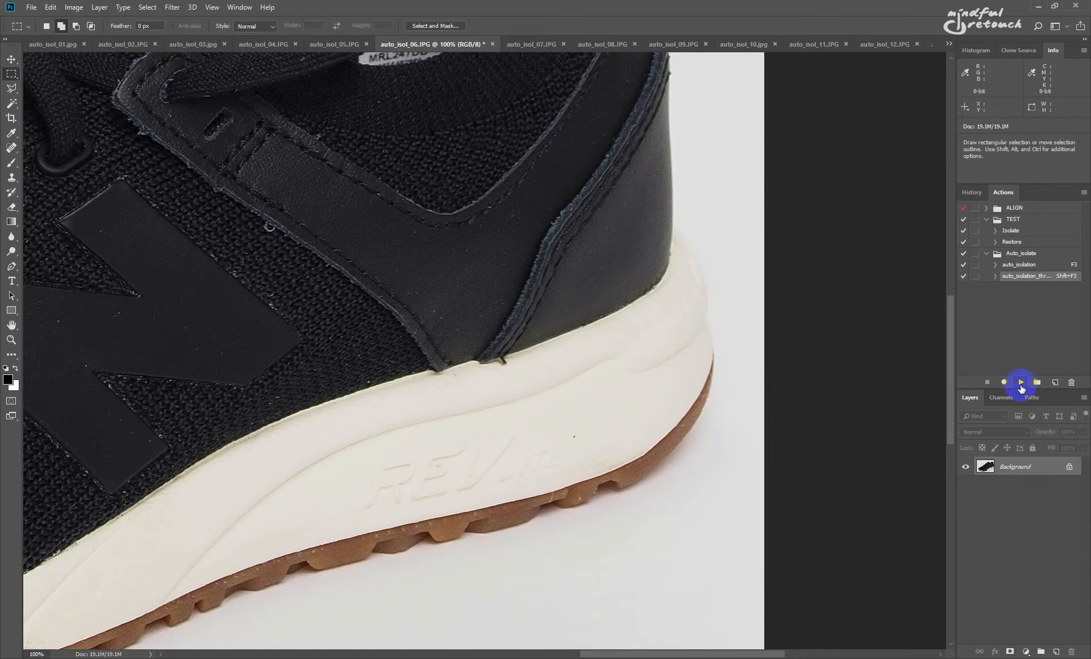
left_click(1021, 384)
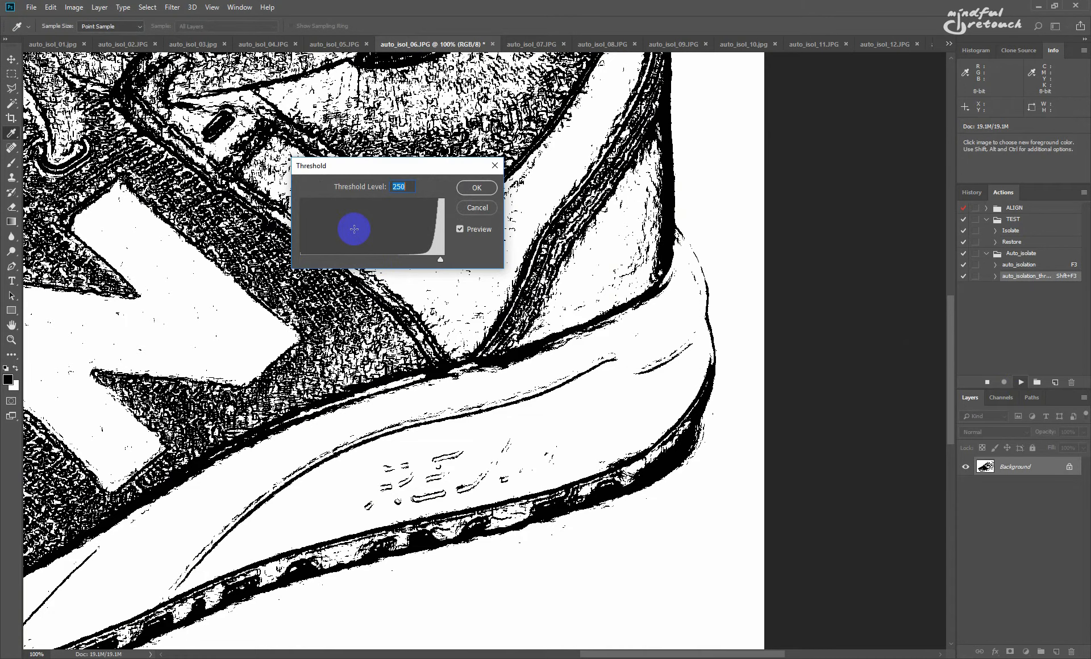
key("Up")
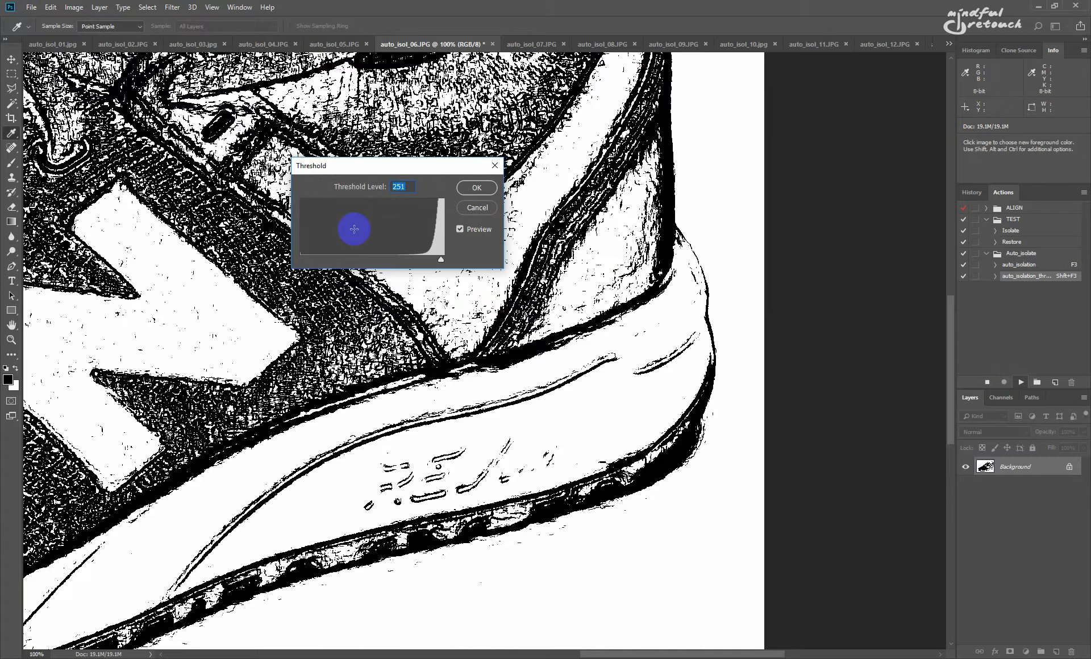
key("Up")
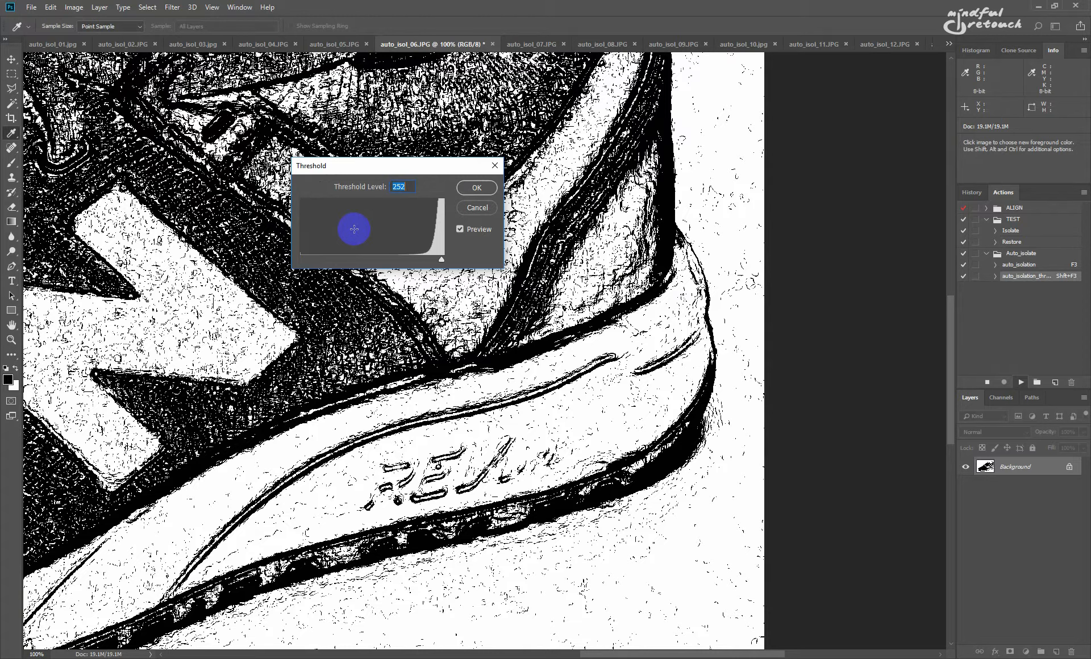
left_click(477, 187)
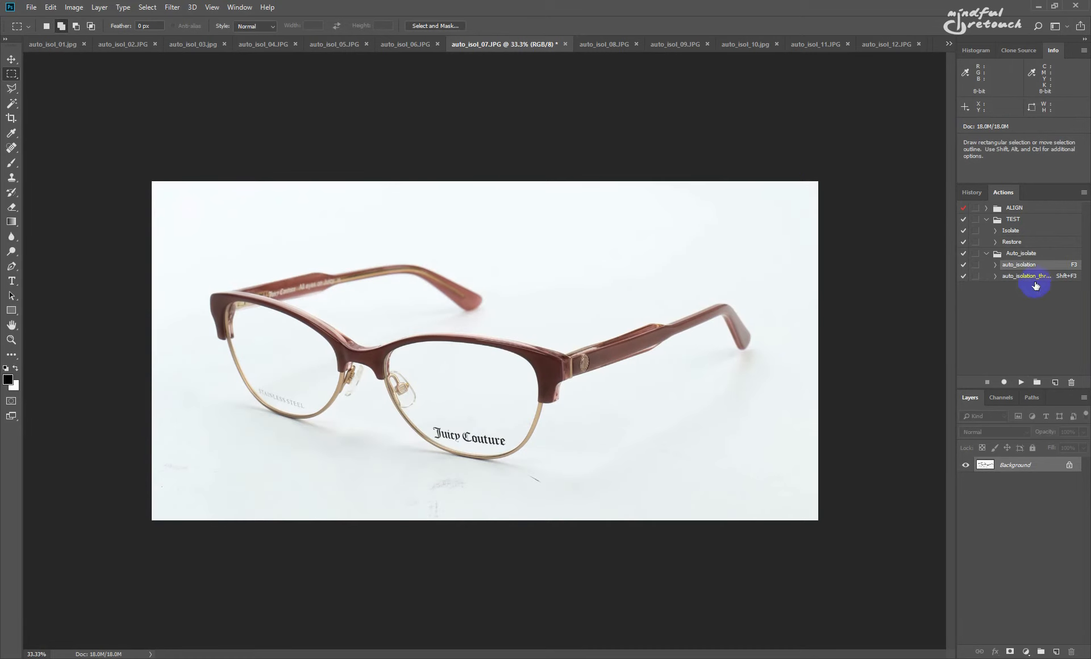
- Isolate the eyeglasses in auto_isol_07 with the threshold version of the action, raising the threshold level two steps above its default
left_click(1032, 277)
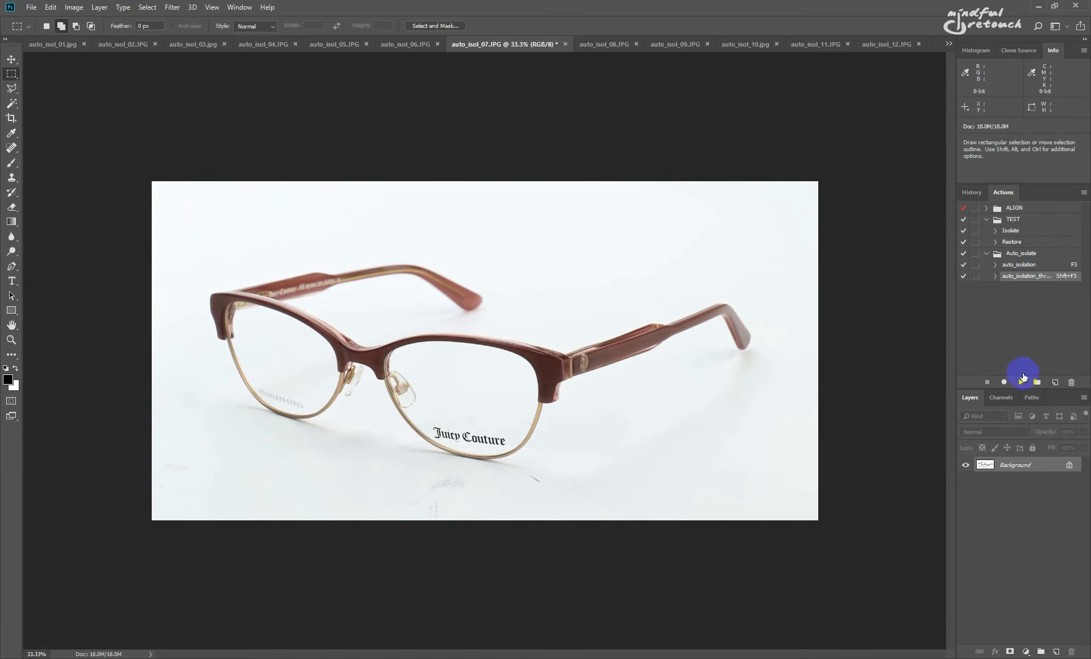
left_click(1021, 382)
key("Up")
key("Up")
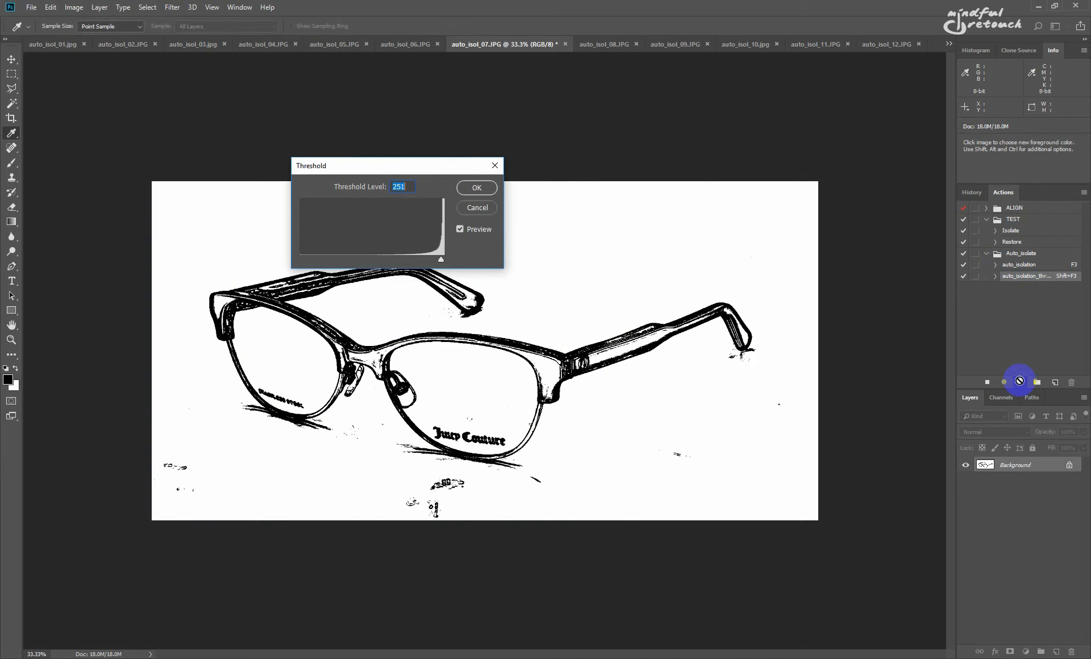
key("Return")
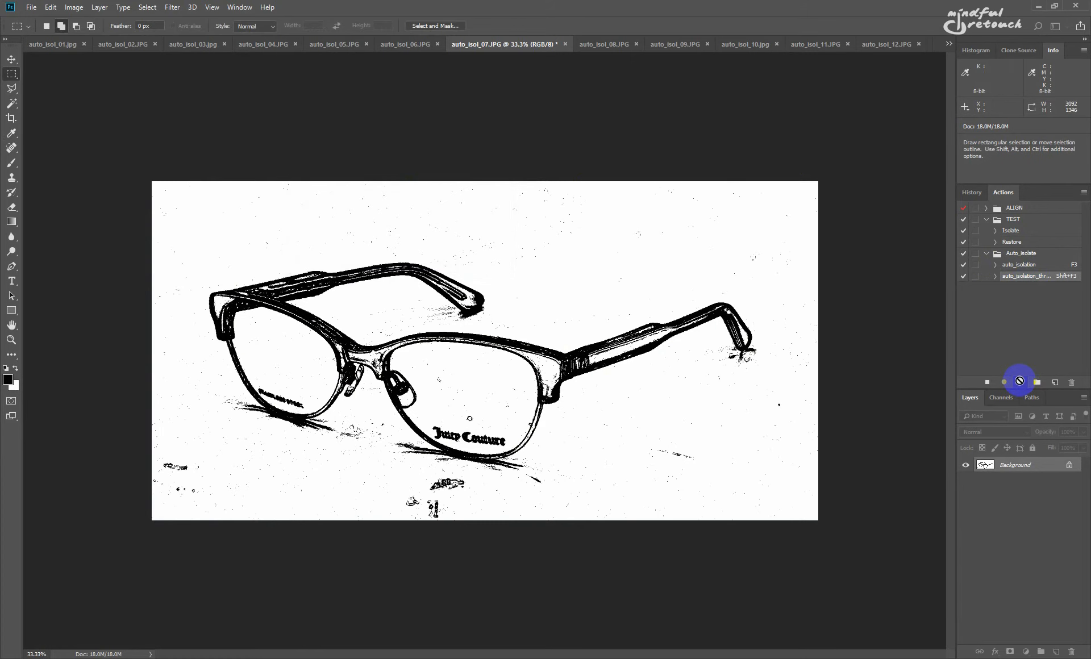
left_click(440, 373)
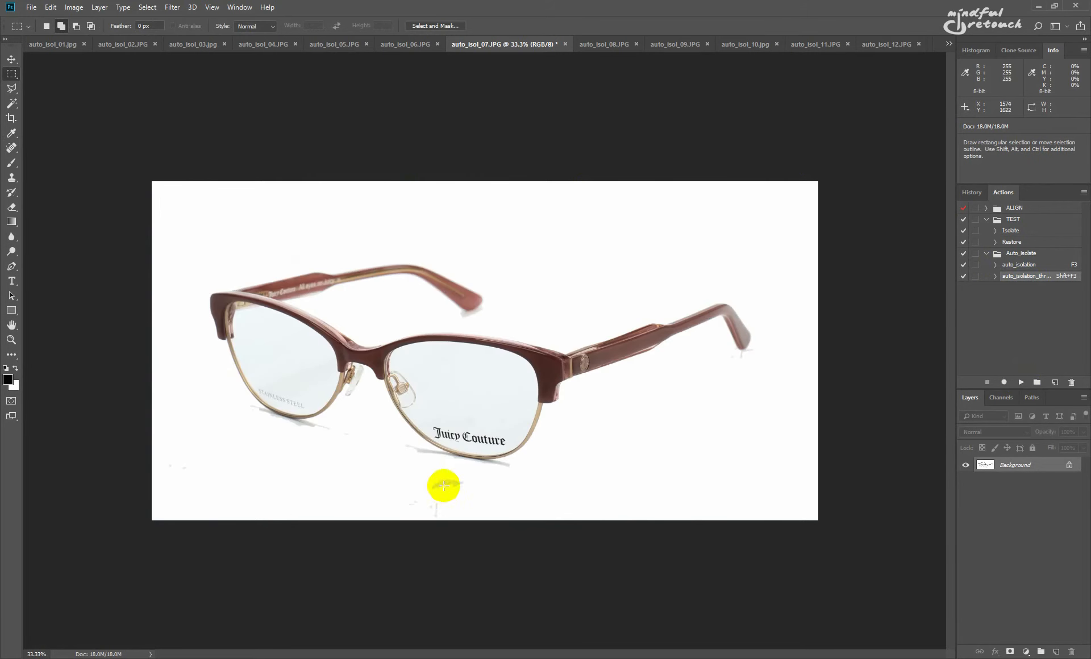
- Erase the stray dust marks from the white background below the glasses, and inspect the frame and lenses up close
key("e")
mouse_move(444, 486)
left_mouse_down()
mouse_move(457, 512)
mouse_move(390, 516)
mouse_move(468, 526)
left_mouse_up()
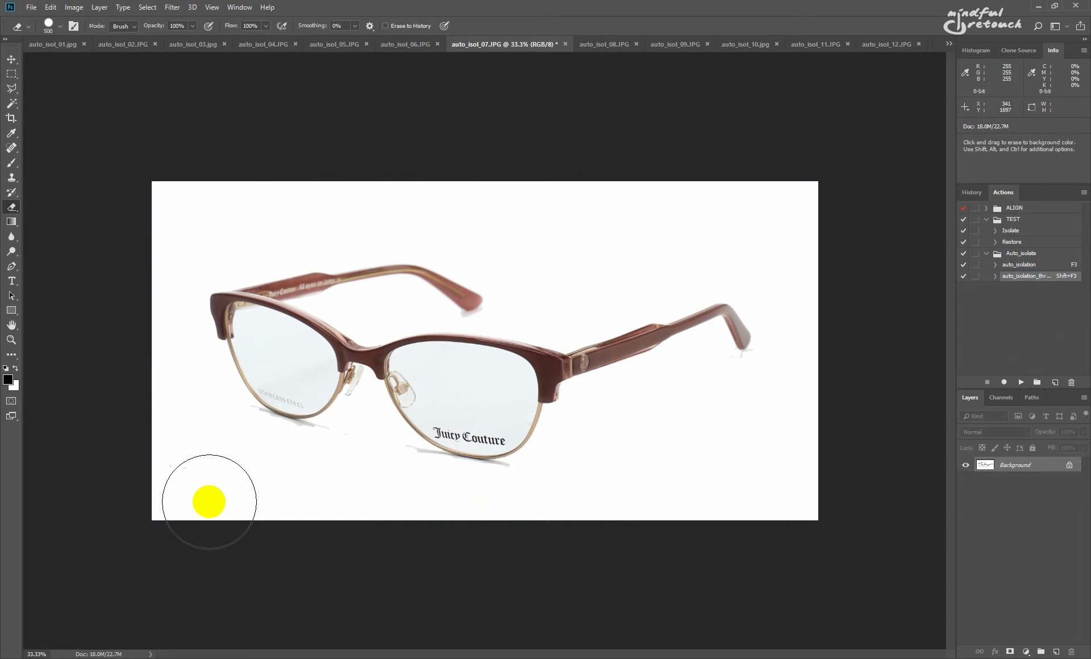
left_click_drag(209, 502, 103, 490)
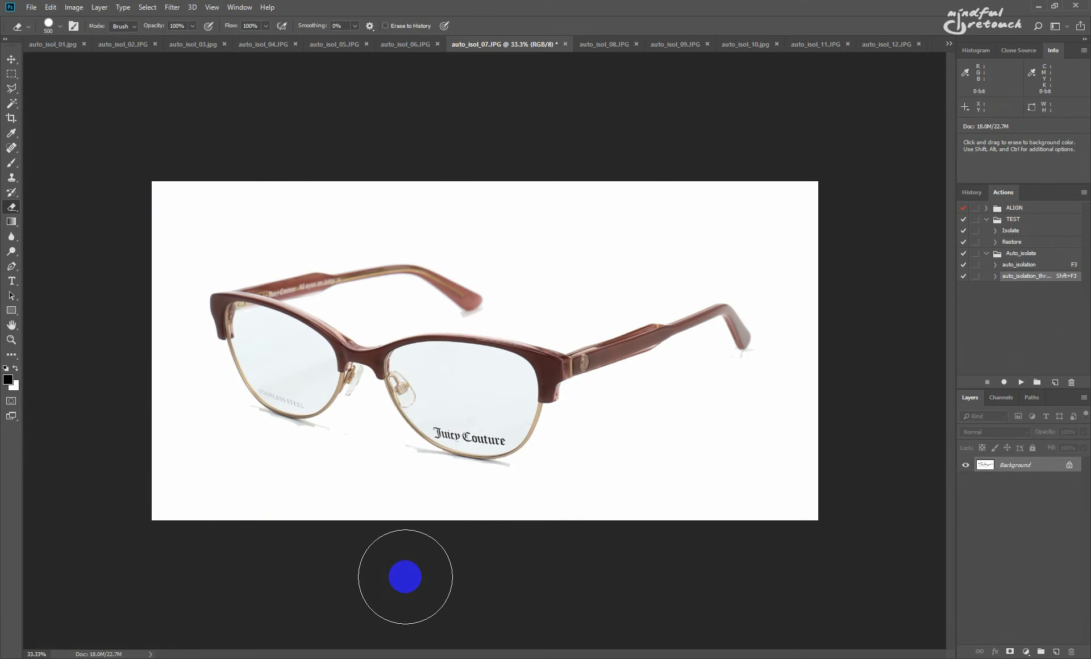
key("ctrl+1")
left_click_drag(244, 429, 446, 361)
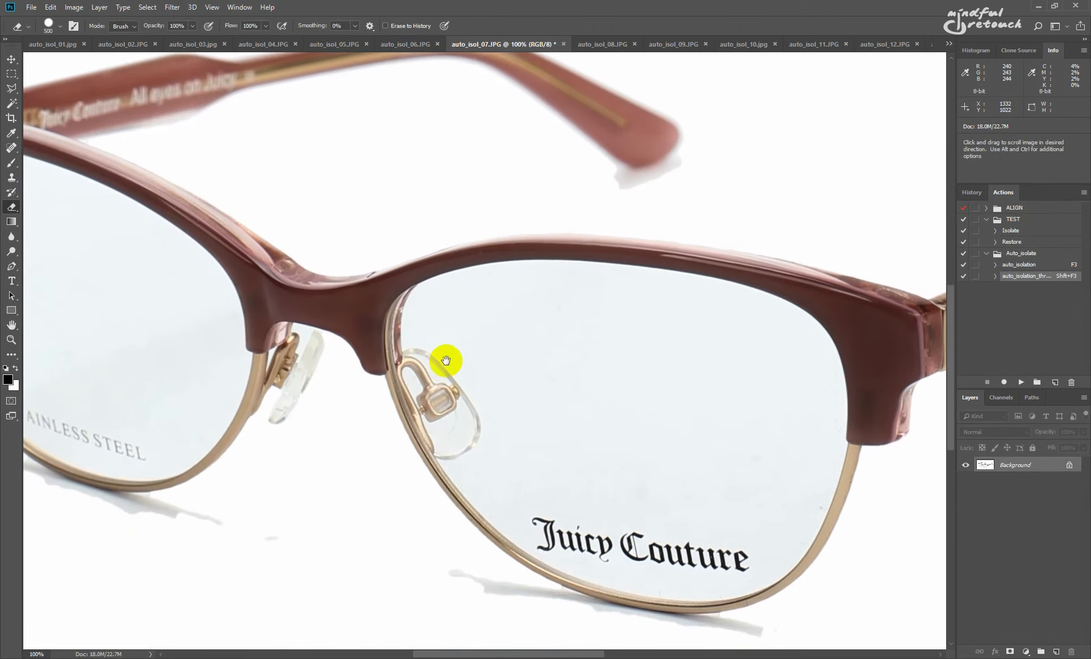
scroll(446, 360, "down", 2)
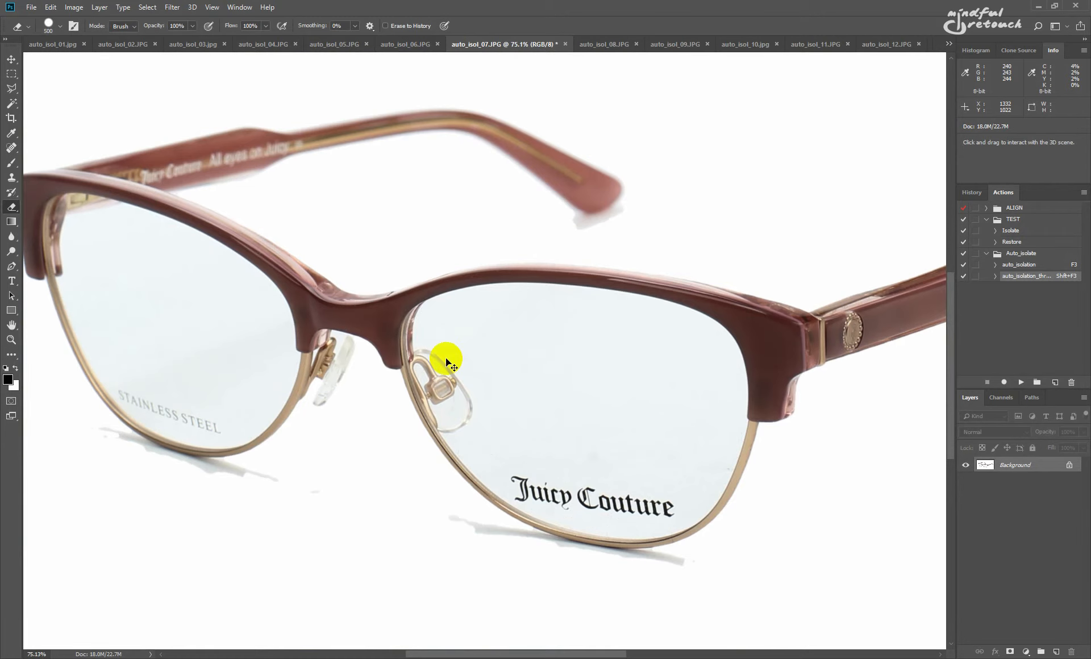
- Bring up the boot image auto_isol_08, fitted to the window, and try the auto_isolation action on it
key("ctrl+Tab")
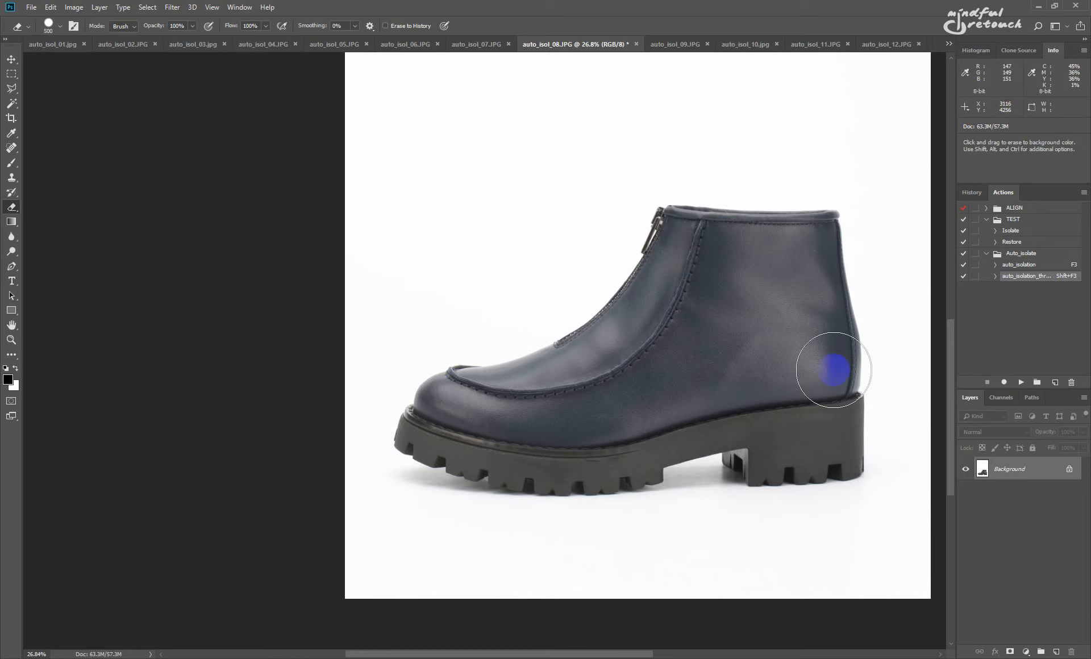
key("ctrl+0")
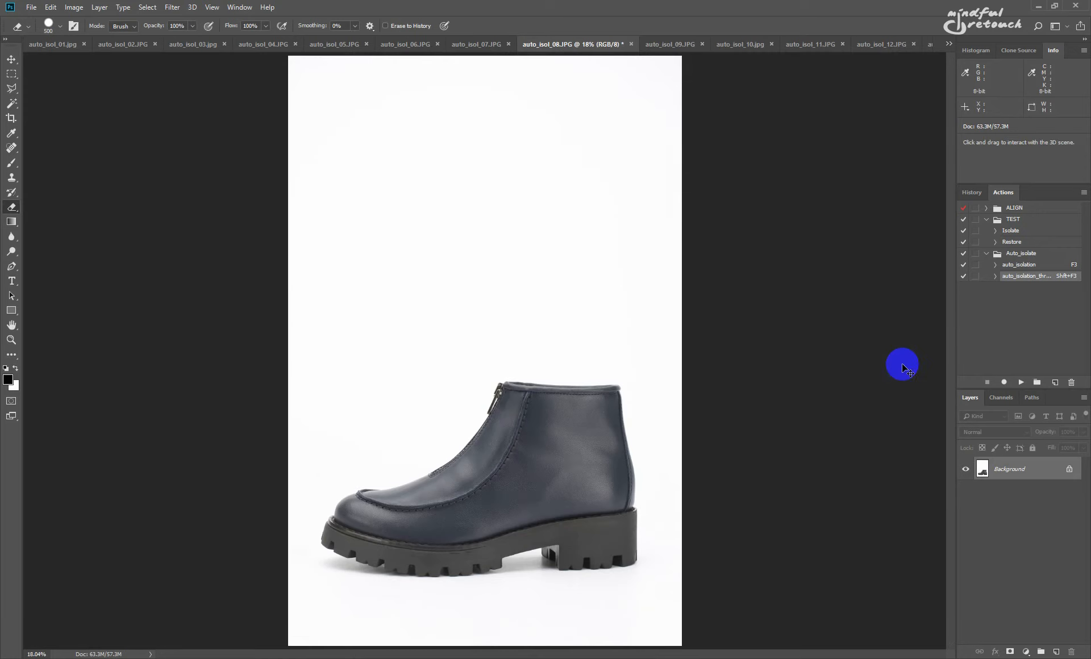
left_click(1052, 265)
left_click(1021, 382)
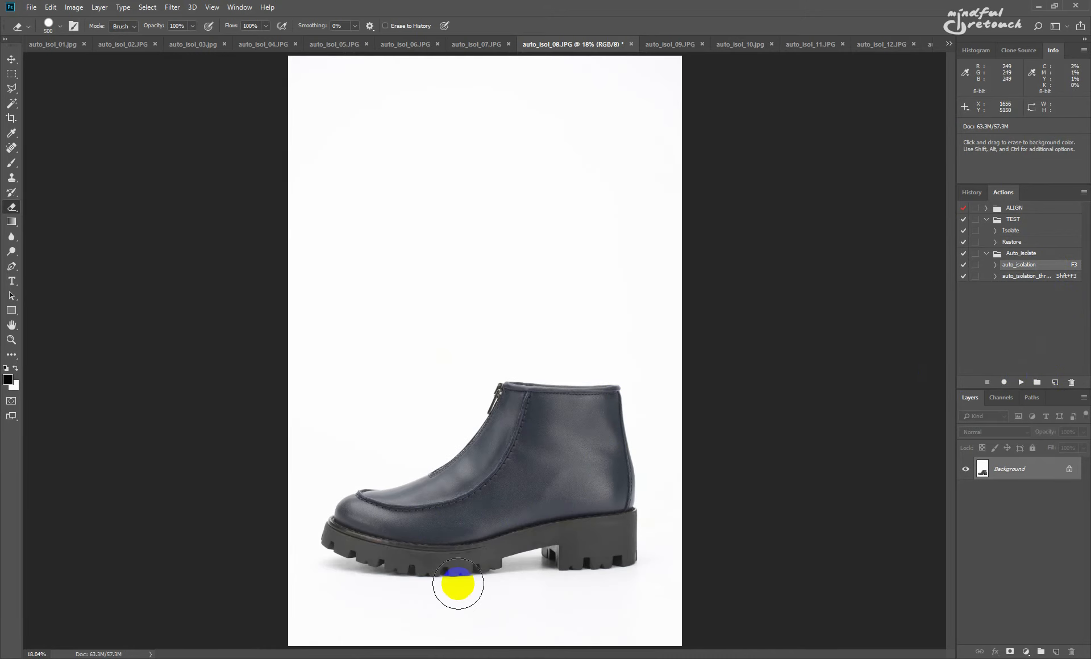
- Try the Find Edges filter on the boot image to check the sole's edge near the toe, and undo it
scroll(391, 585, "up", 14)
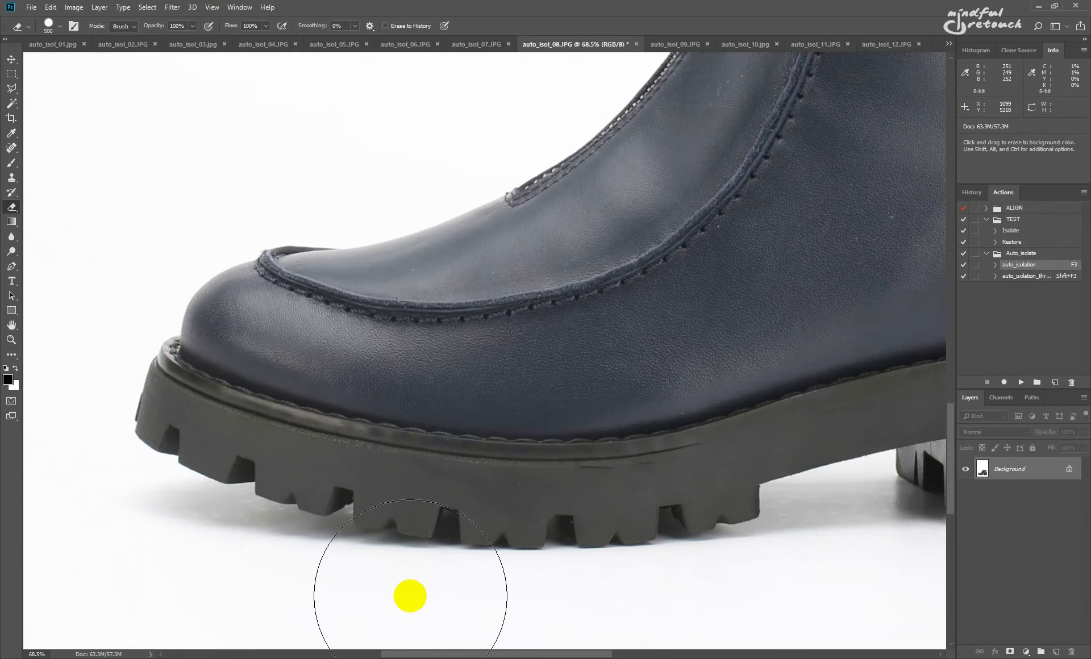
left_click_drag(488, 516, 467, 385)
key("i")
left_click(468, 384)
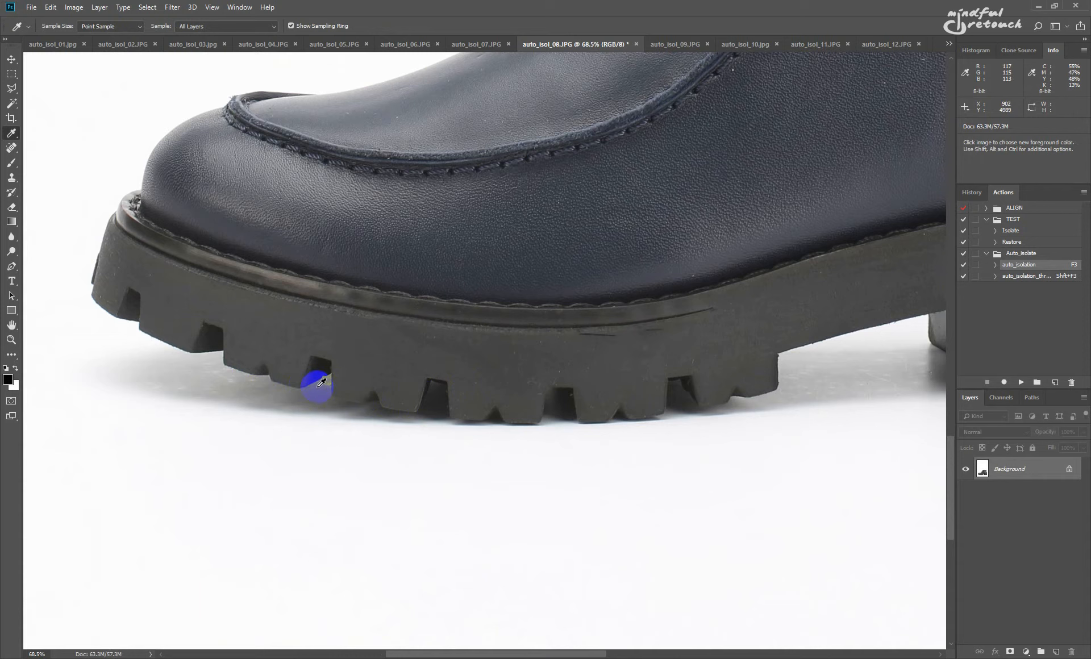
left_click(173, 7)
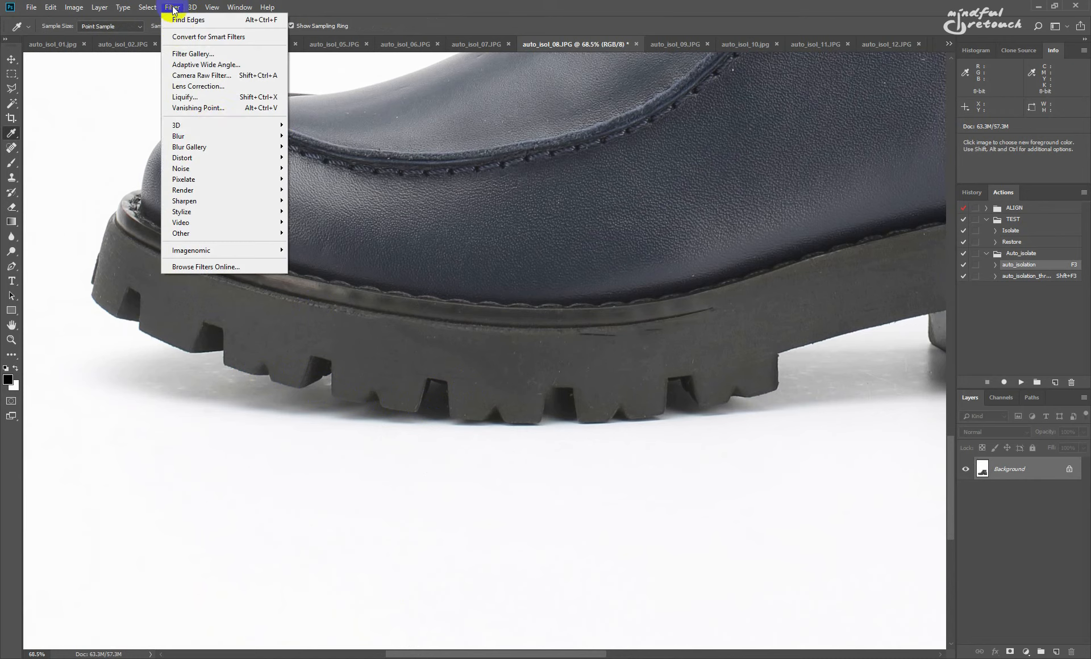
mouse_move(247, 212)
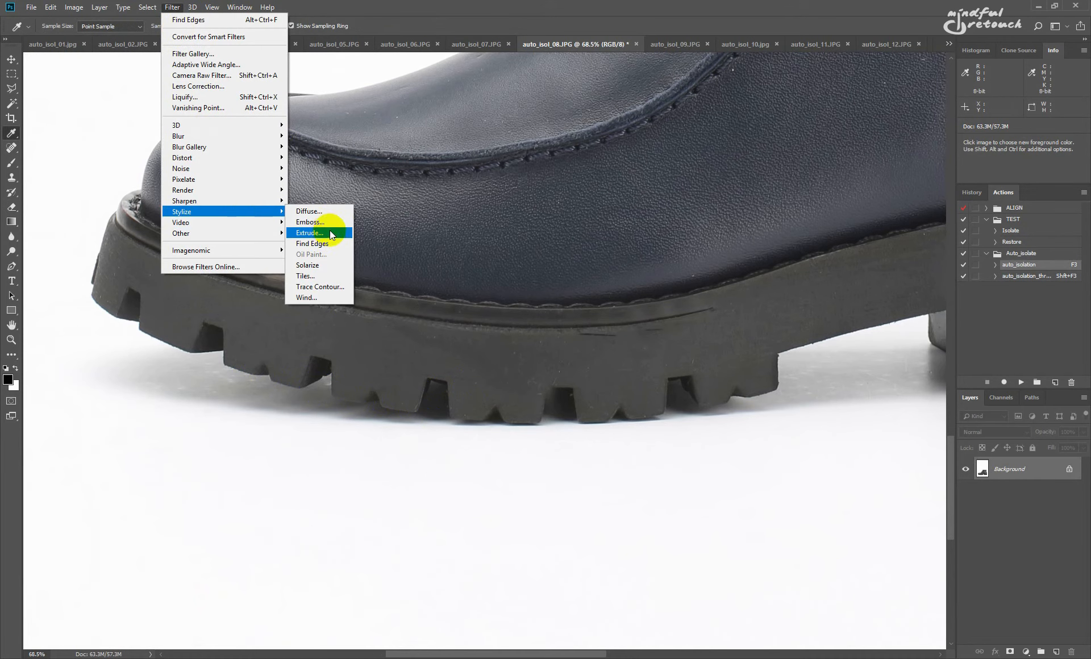
left_click(319, 243)
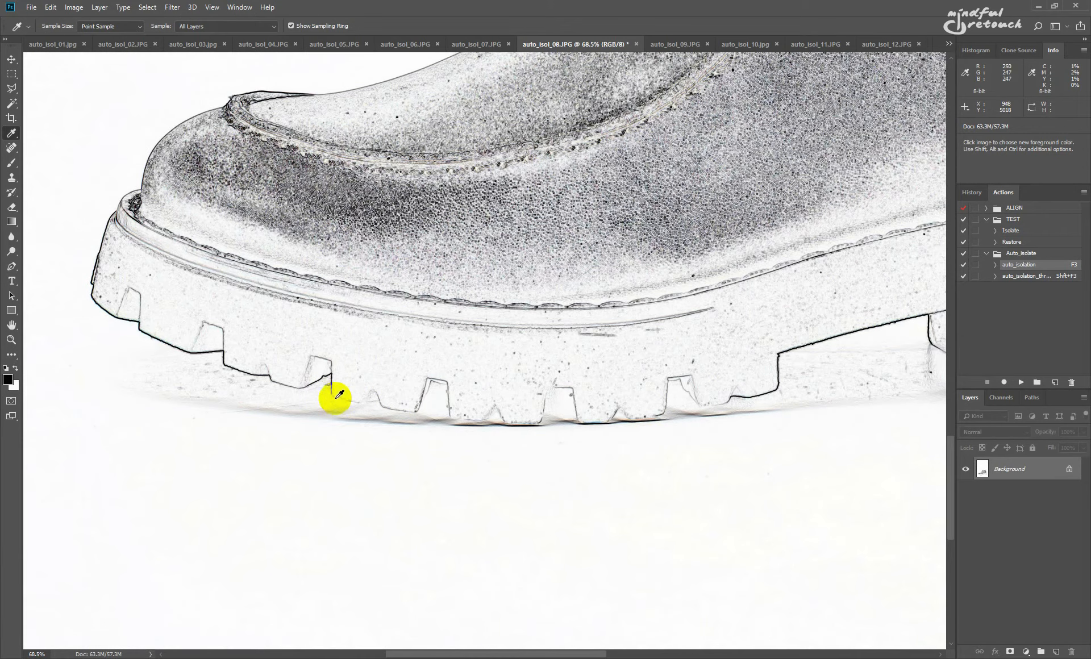
key("ctrl+alt+z")
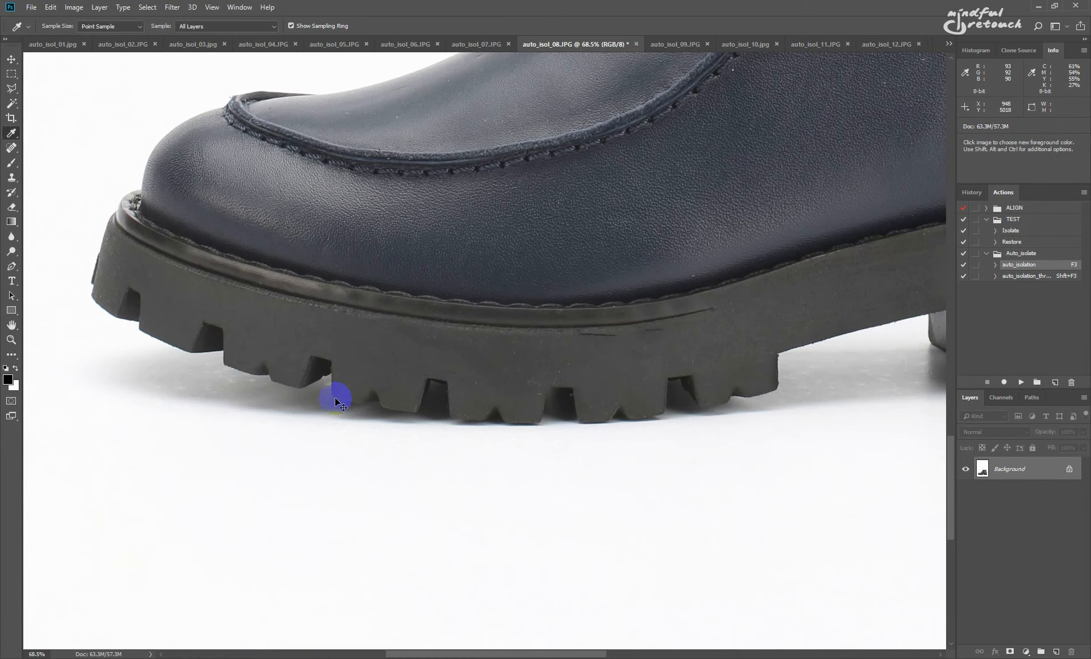
- Isolate the boot with the threshold version of the auto-isolation action, raising the threshold level one step above 250
key("ctrl+0")
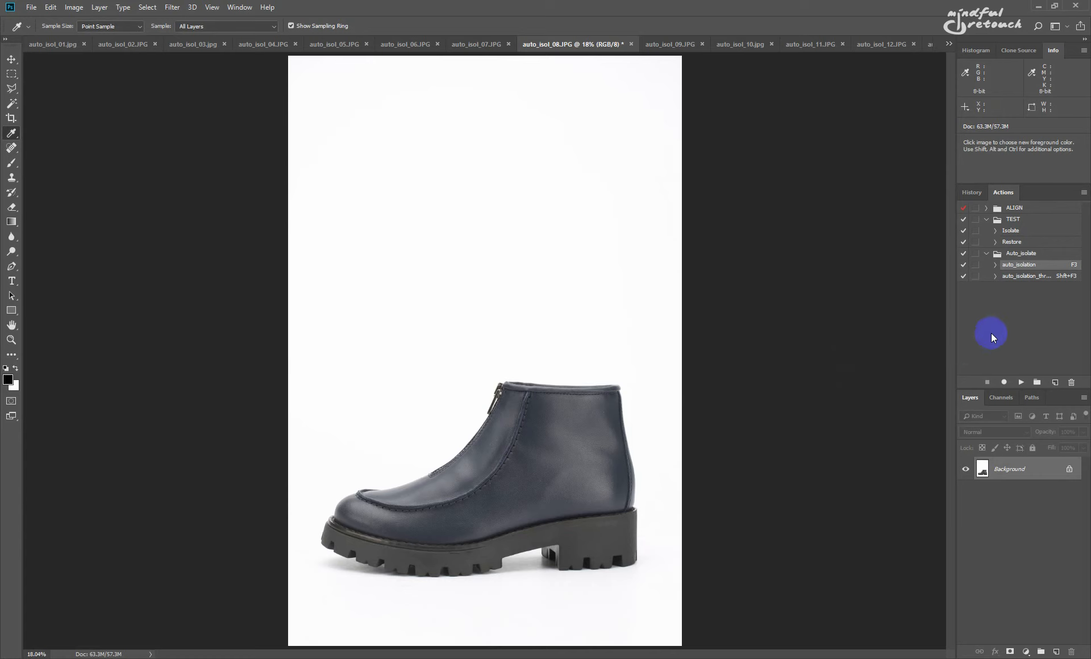
left_click(1021, 277)
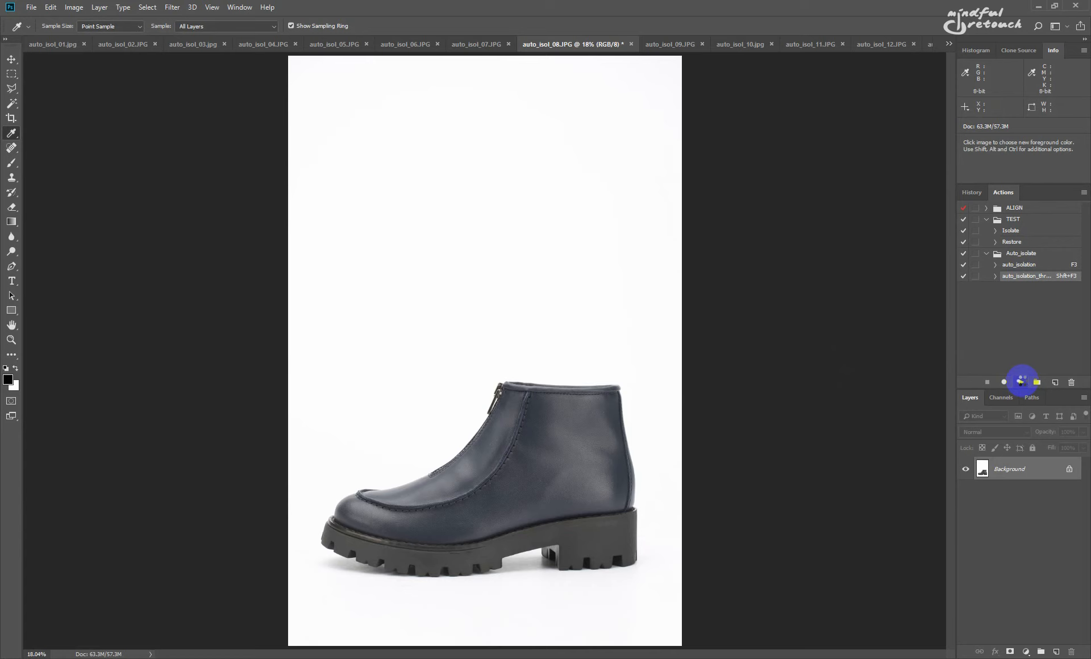
left_click(1022, 382)
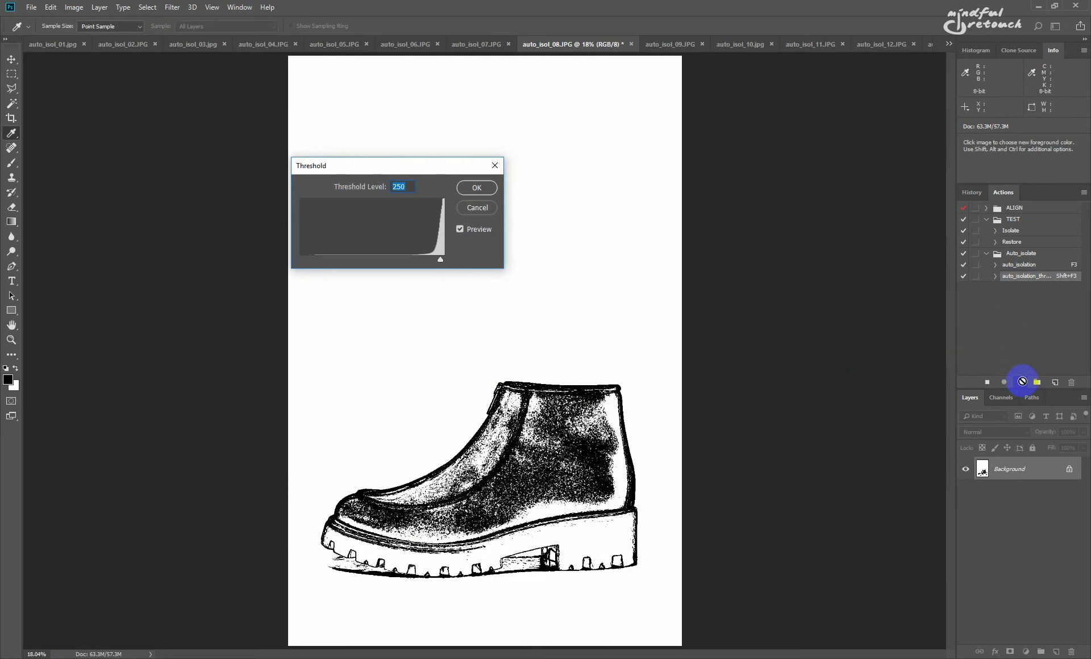
key("Up")
key("Return")
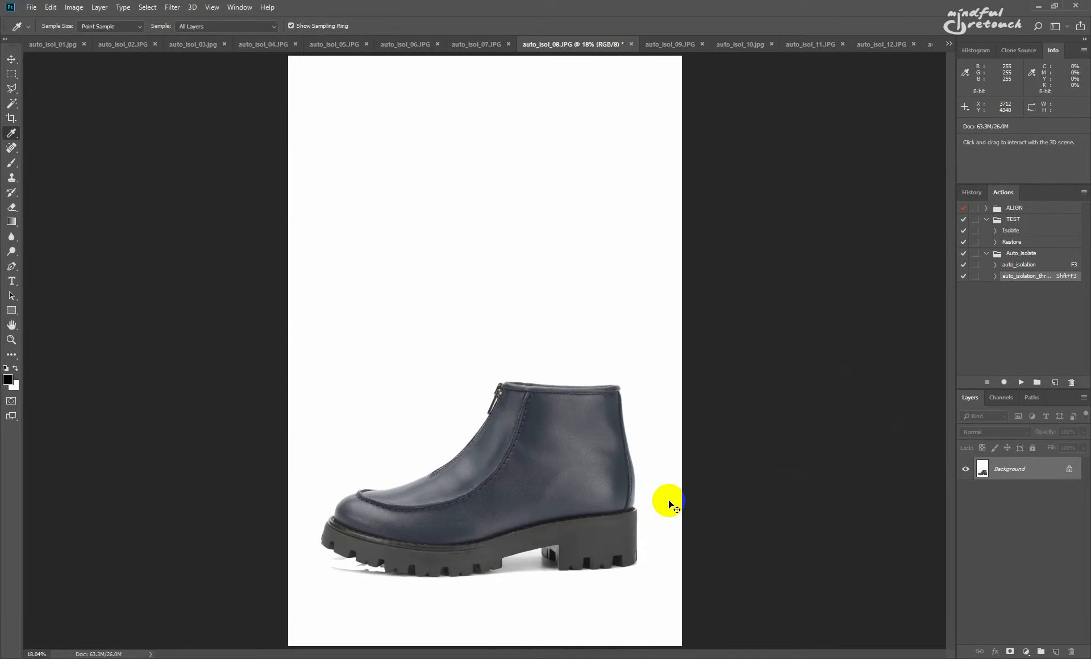
key("ctrl+s")
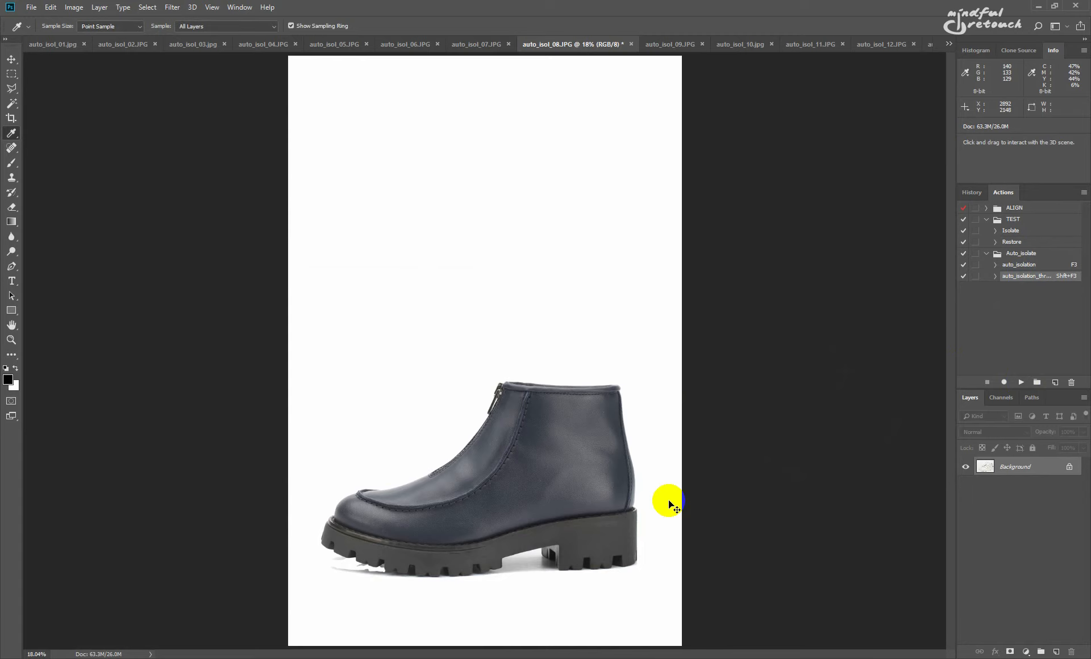
- Try to isolate the white sneakers in auto_isol_09 with the threshold version of the auto-isolation action at level 254
key("ctrl+Tab")
left_click(1001, 382)
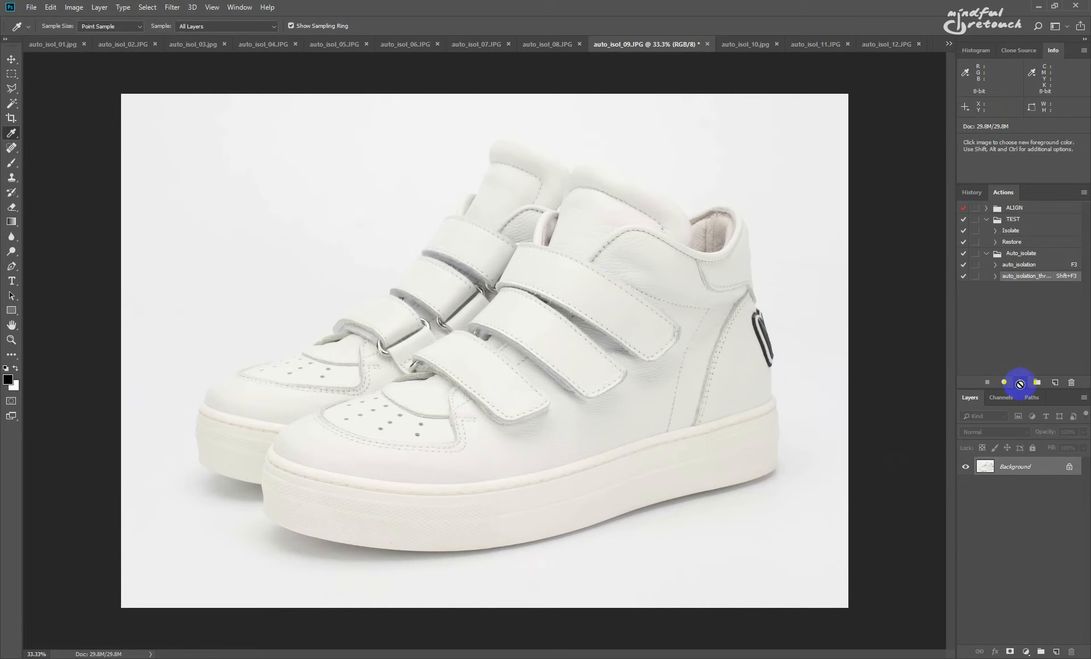
left_click(1020, 382)
left_click(507, 257)
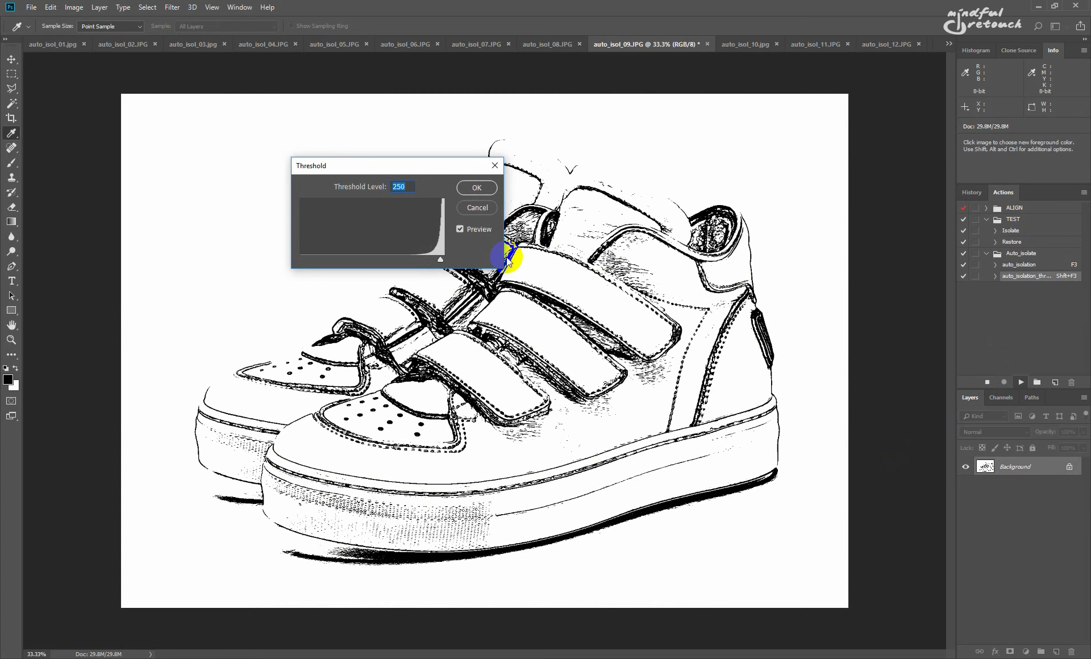
key("Up")
key("Up")
key("Up")
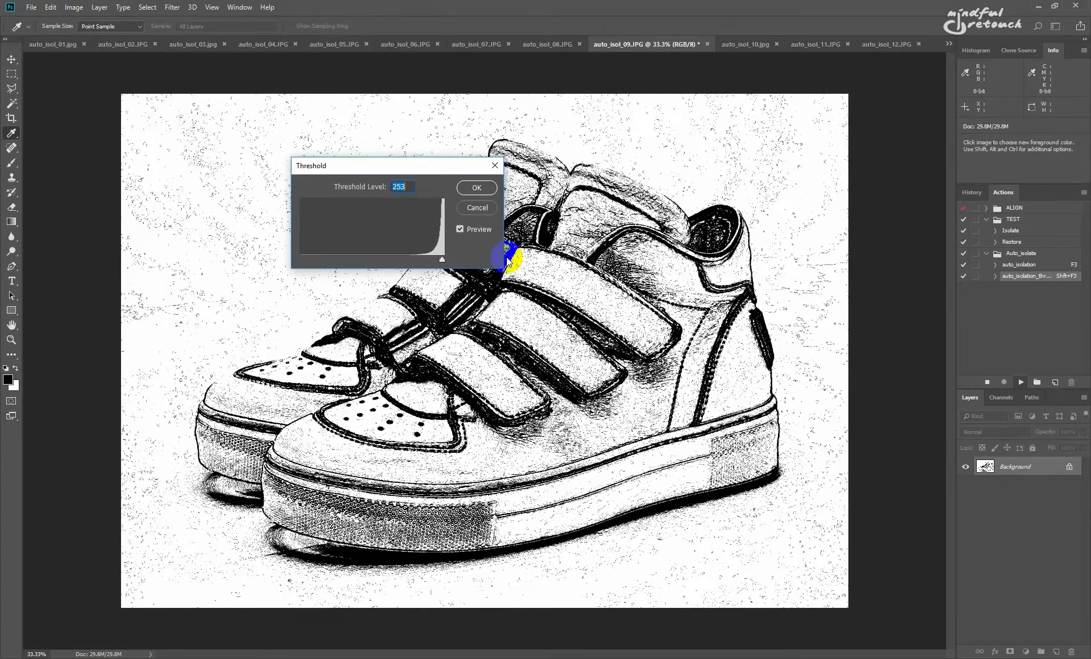
key("Up")
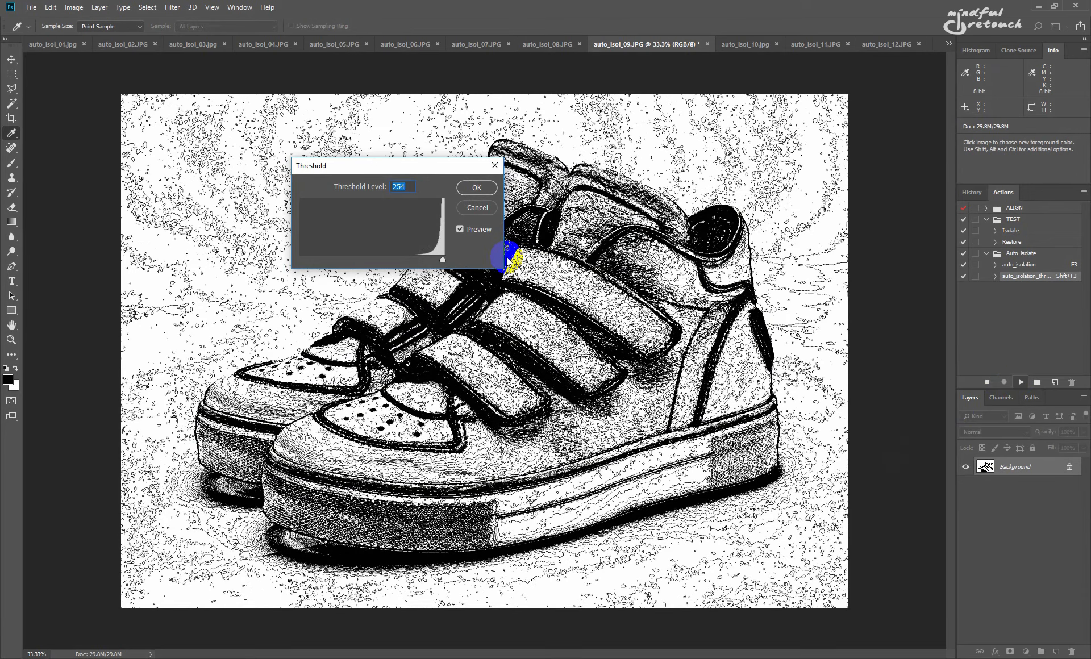
left_click(476, 188)
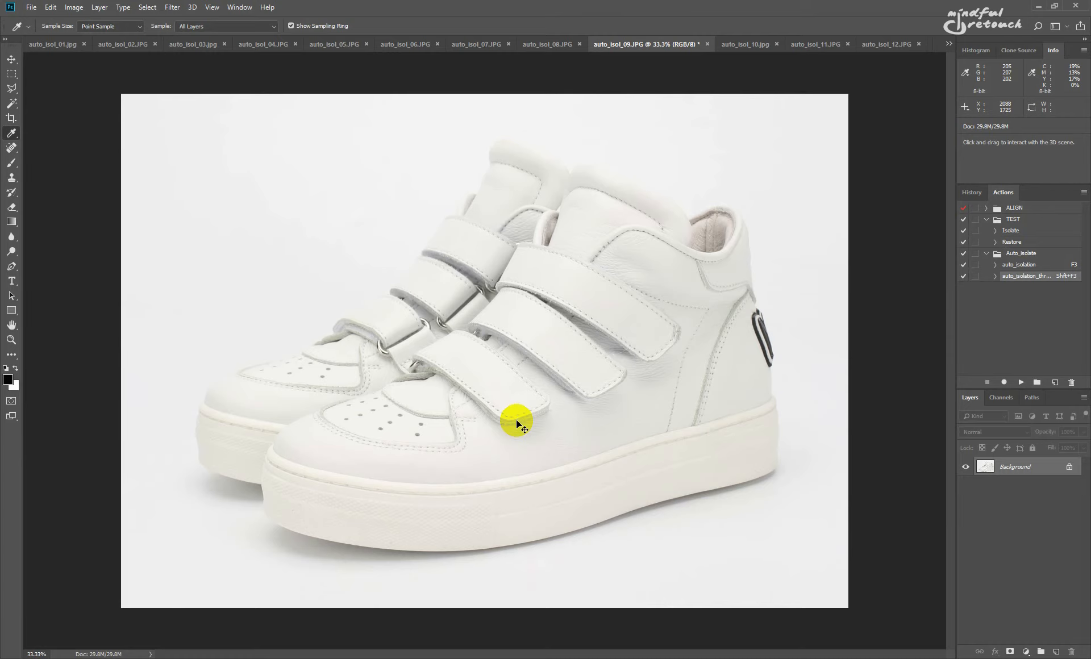
- Isolate the transparent boots in auto_isol_10 with the threshold auto-isolation at level 252, and erase the leftover marks beside the heel
key("ctrl+Tab")
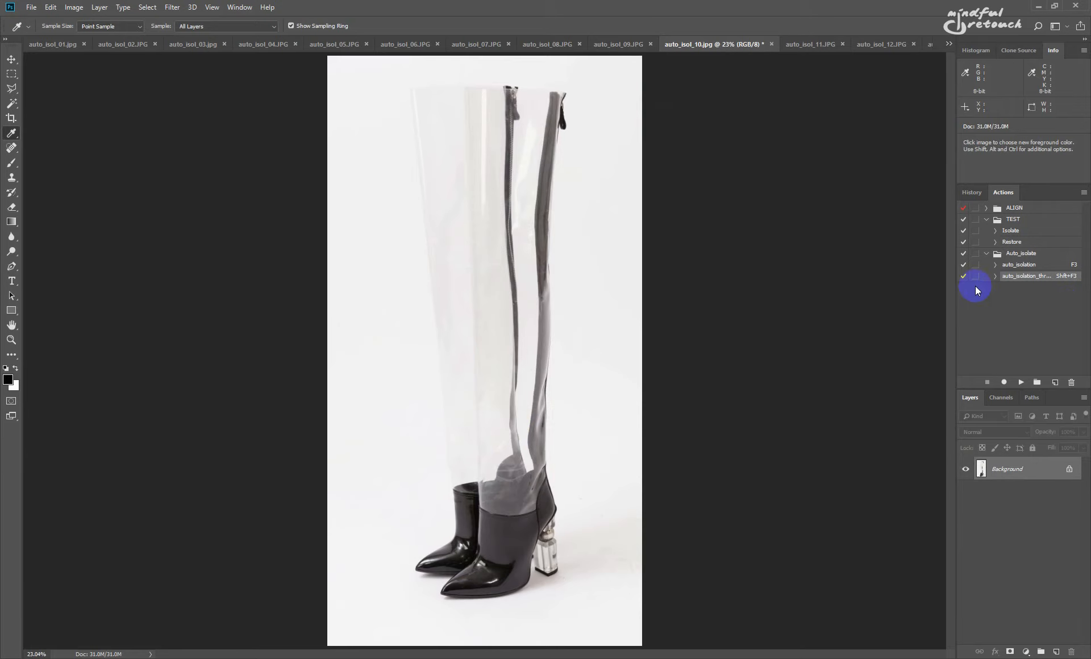
key("ctrl+1")
left_click_drag(403, 190, 524, 658)
left_click_drag(525, 336, 523, 658)
left_click_drag(517, 251, 513, 449)
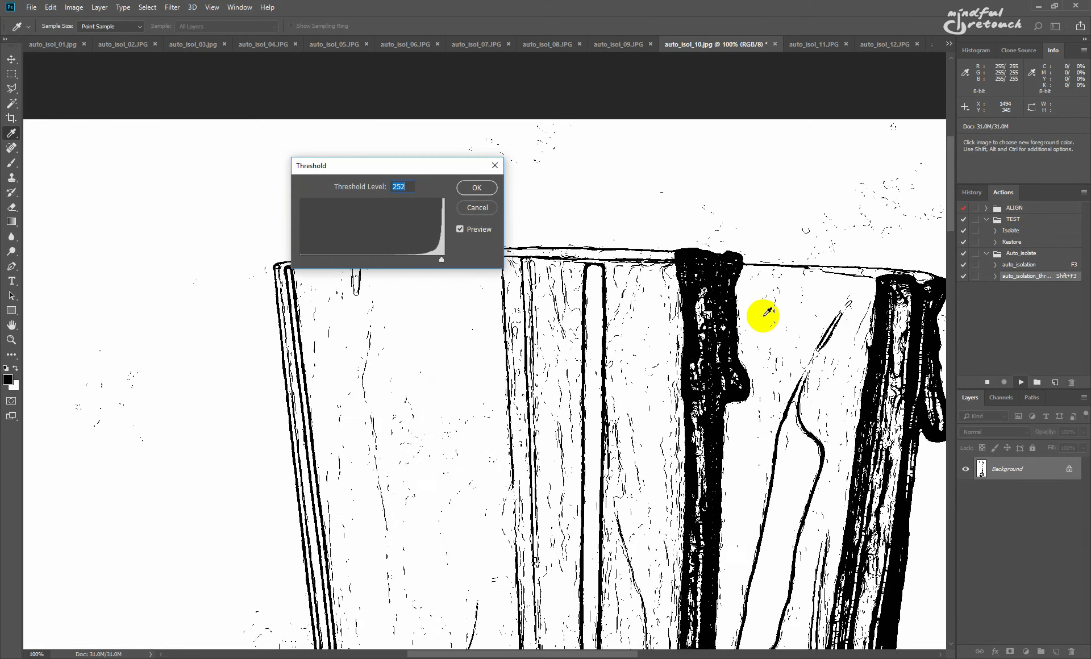
key("Return")
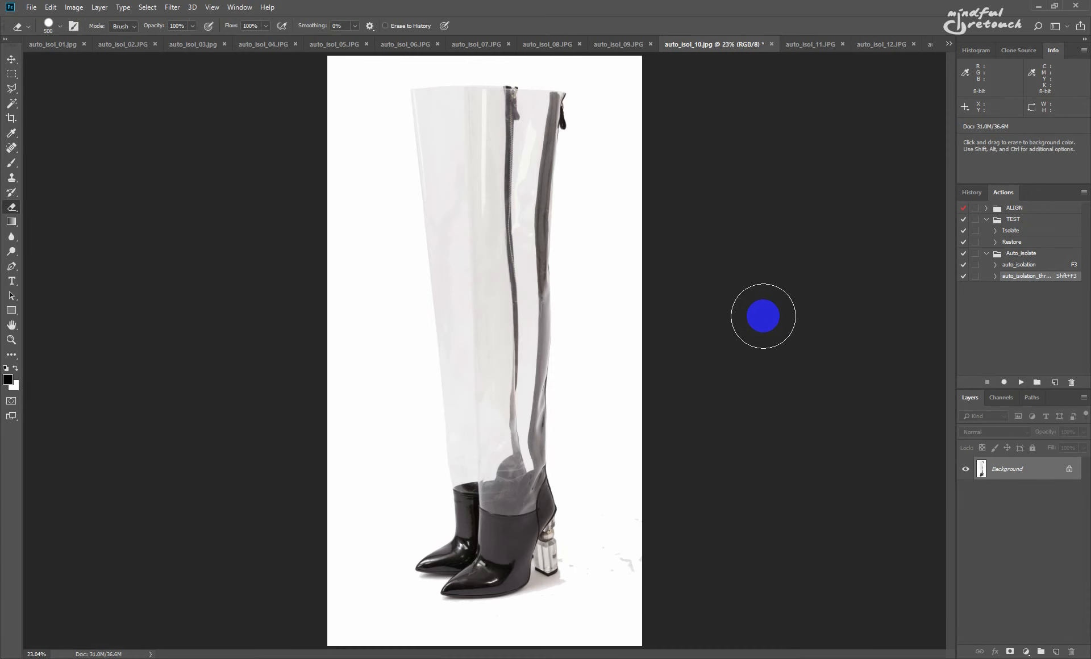
mouse_move(610, 552)
left_mouse_down()
mouse_move(613, 589)
mouse_move(627, 535)
mouse_move(638, 597)
mouse_move(571, 592)
mouse_move(592, 567)
mouse_move(590, 594)
left_mouse_up()
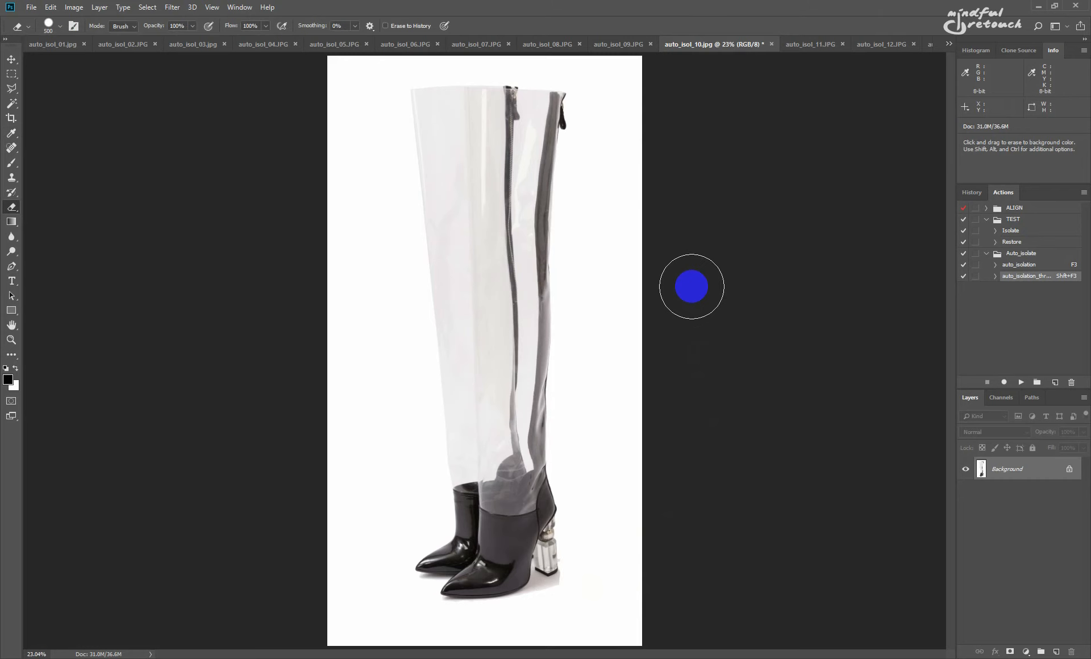
- Bring up the glove image auto_isol_11 and inspect the fuzzy wool edge and background between the gloves at 100%
key("ctrl+Tab")
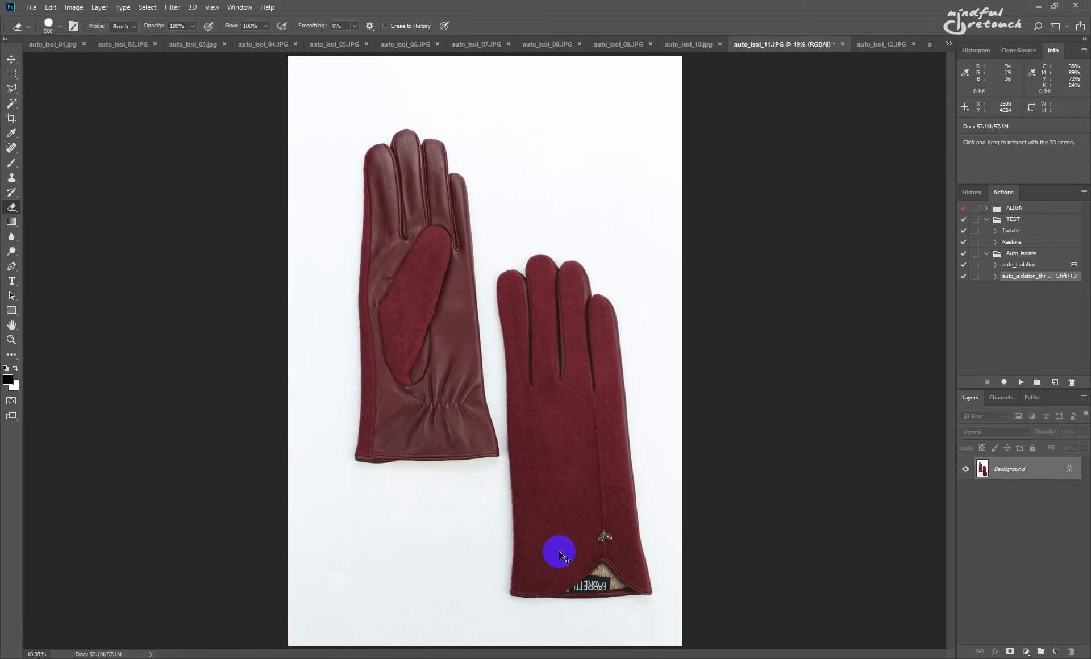
key("ctrl+1")
left_click_drag(677, 490, 631, 108)
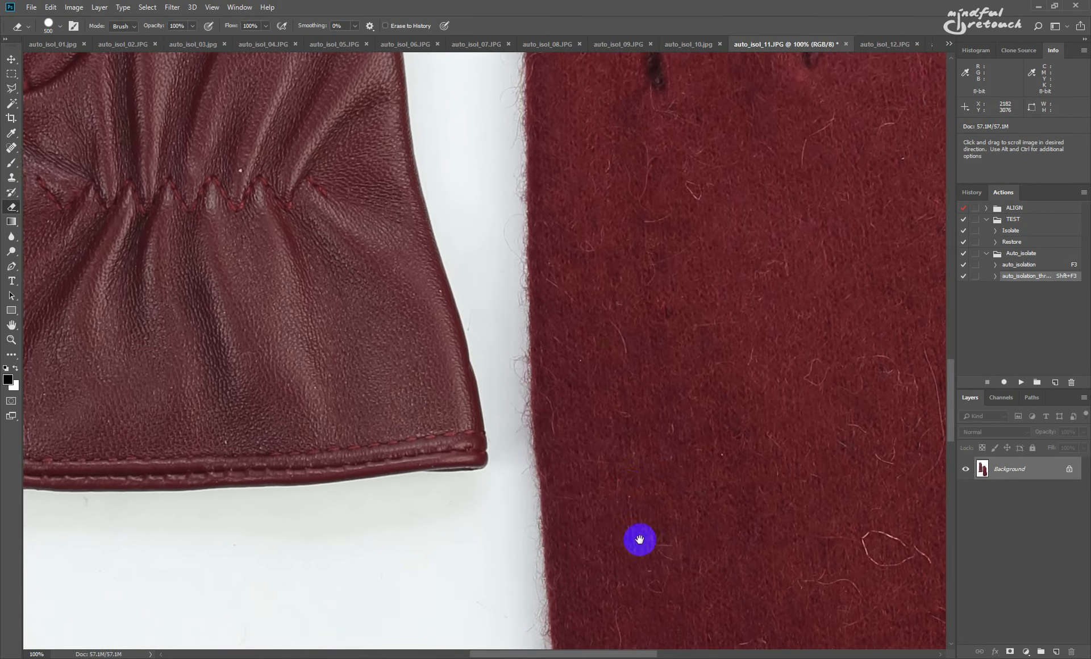
left_click_drag(639, 540, 599, 258)
scroll(604, 381, "down", 3)
- Try selecting the background up to the glove's fuzzy wool edge with the Magic Wand, and clear the selection
key("w")
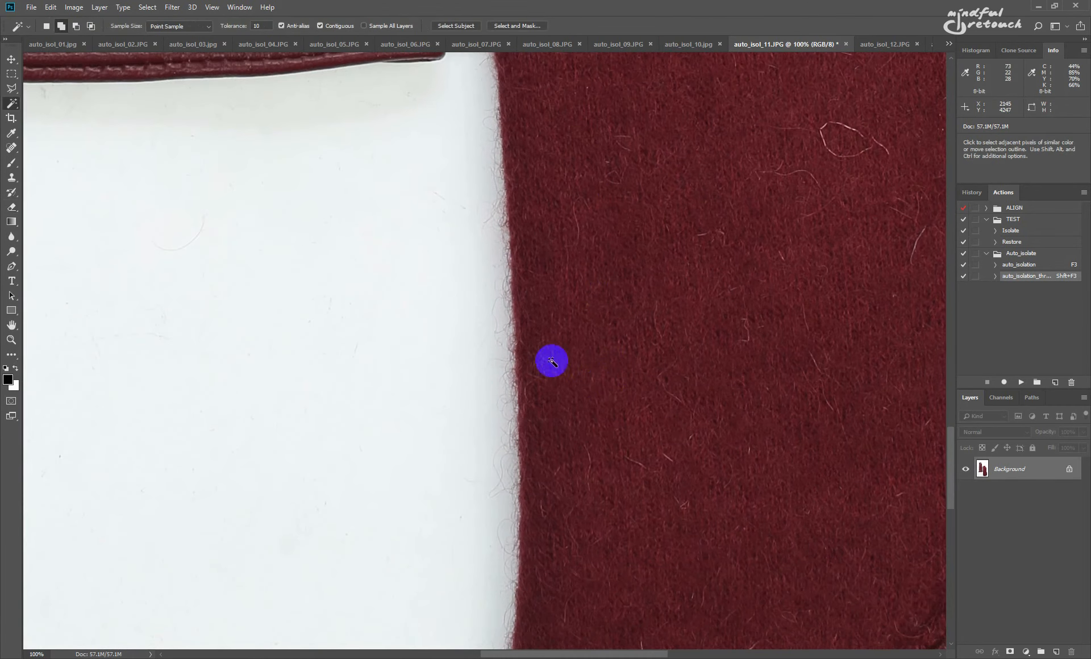
left_click(397, 336)
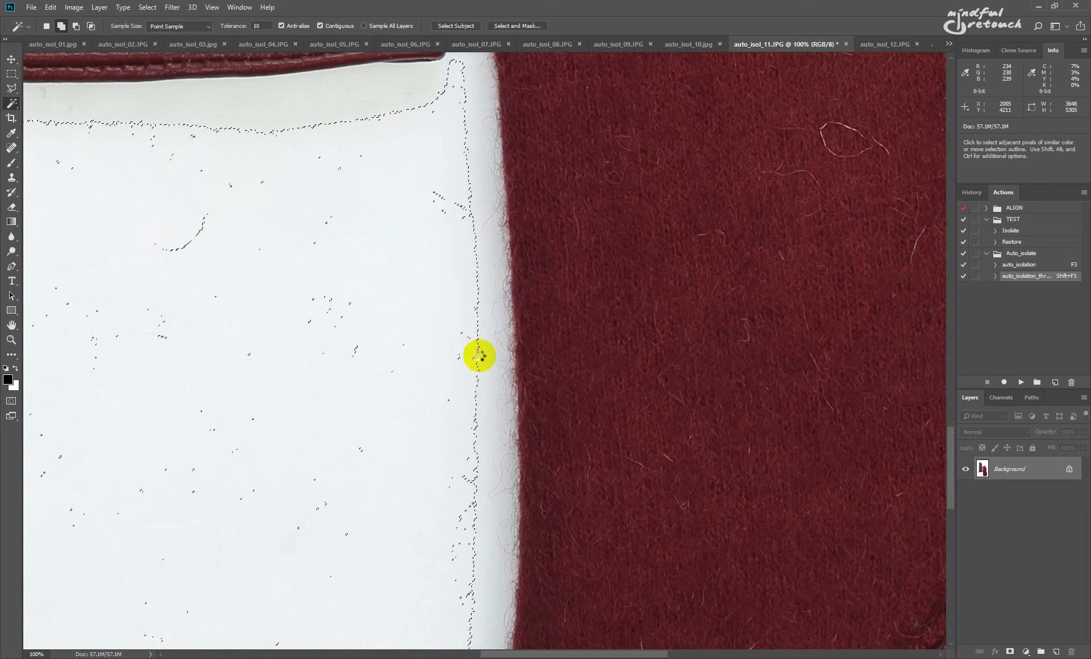
left_click(479, 356, "shift")
left_click(487, 356, "shift")
left_click(493, 356, "shift")
left_click(495, 357, "shift")
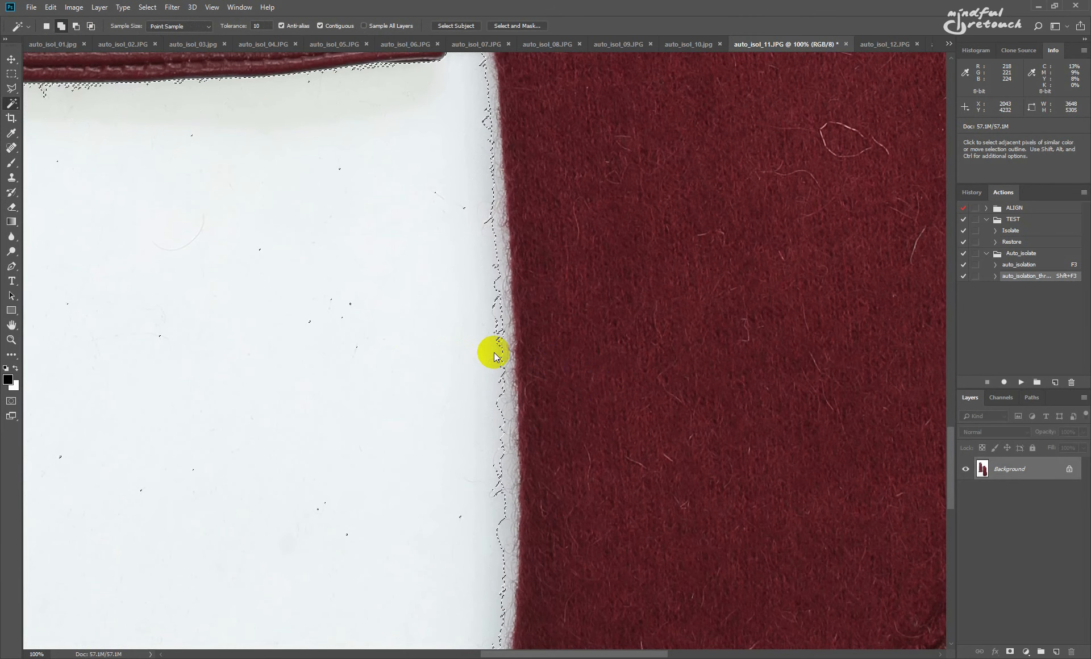
left_click(494, 363, "shift")
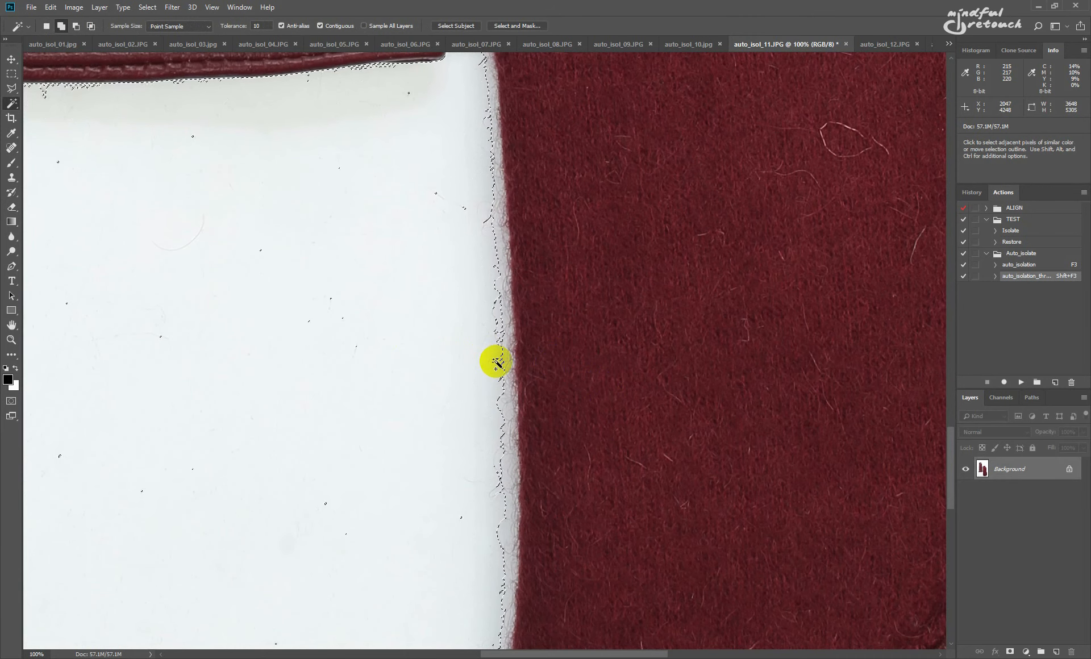
key("ctrl+d")
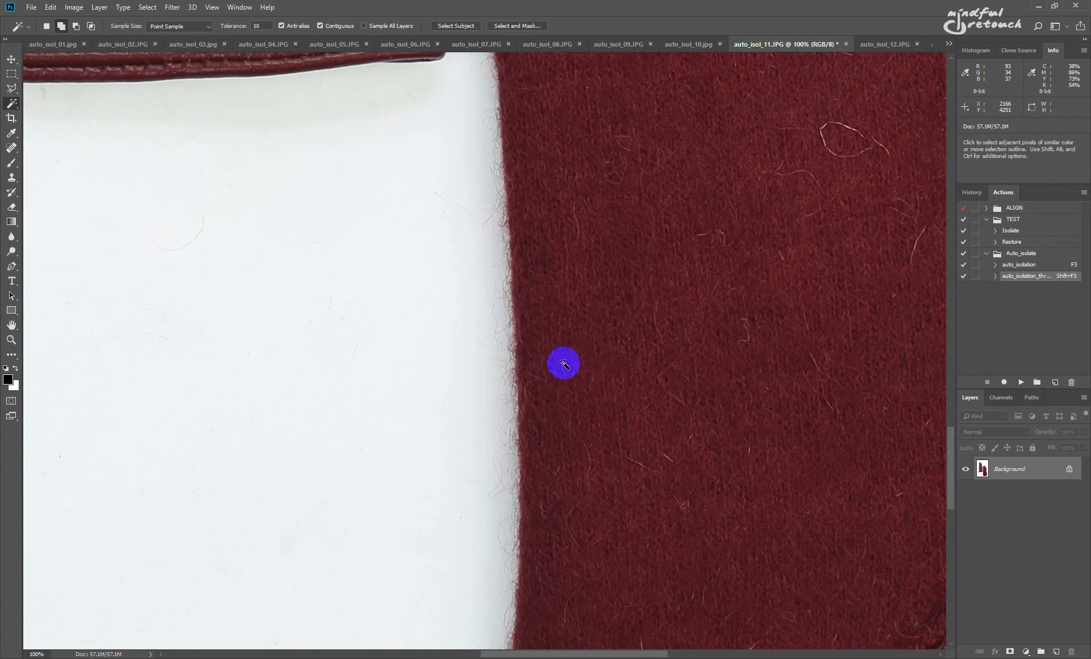
- Isolate the gloves with the threshold version of the auto-isolation action, setting the threshold level to 200
key("shift+F3")
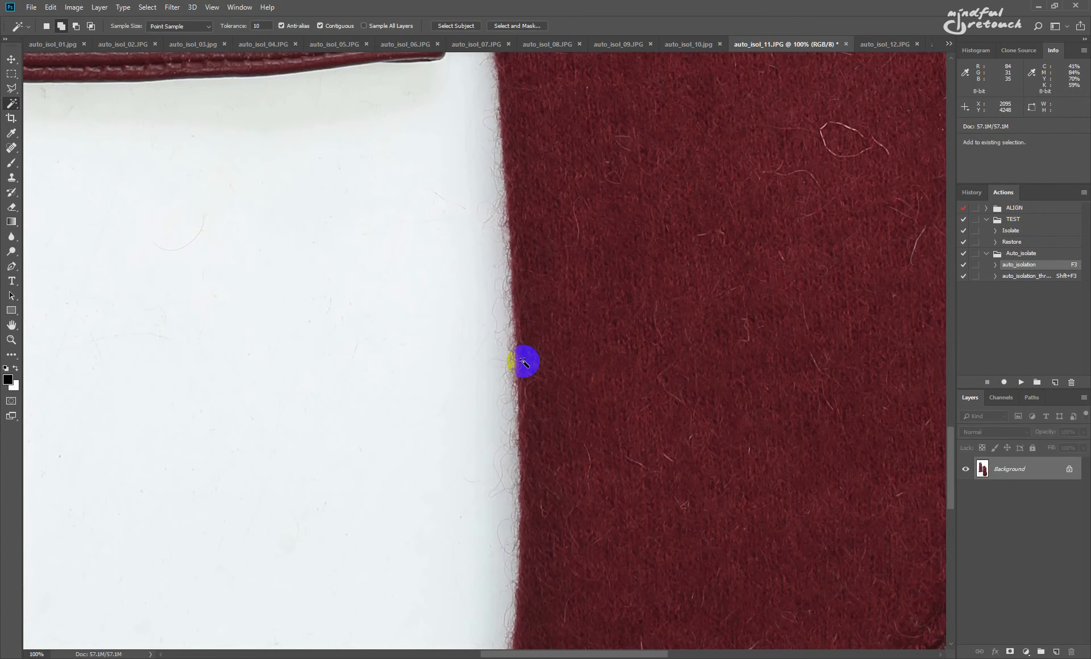
key("shift+F3")
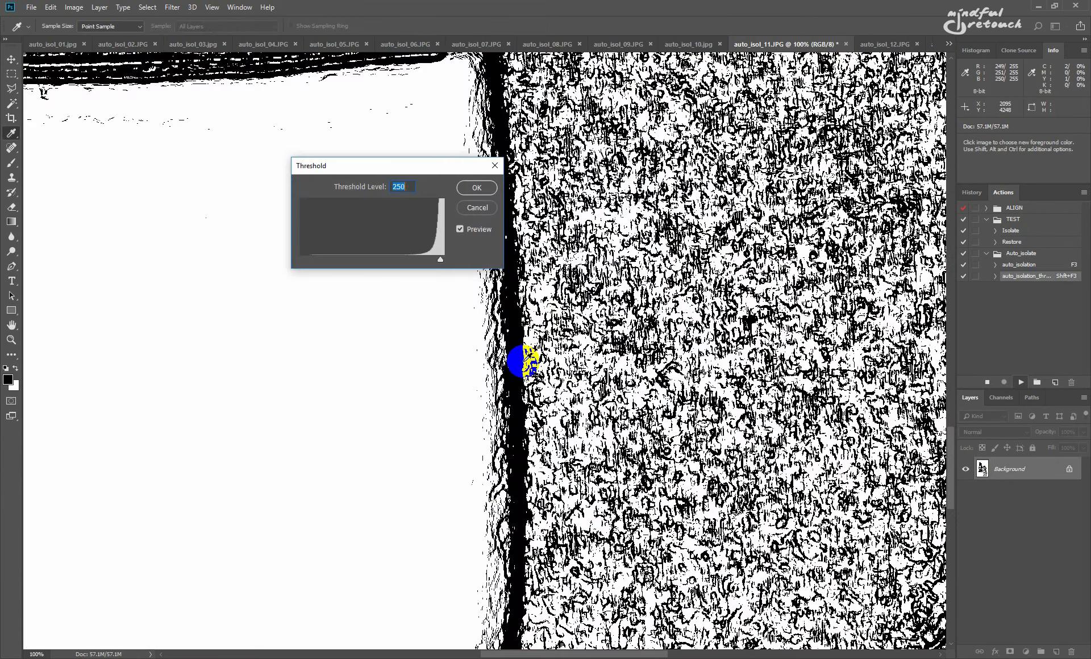
key("shift+Down")
key("shift+Down")
key("shift+Down")
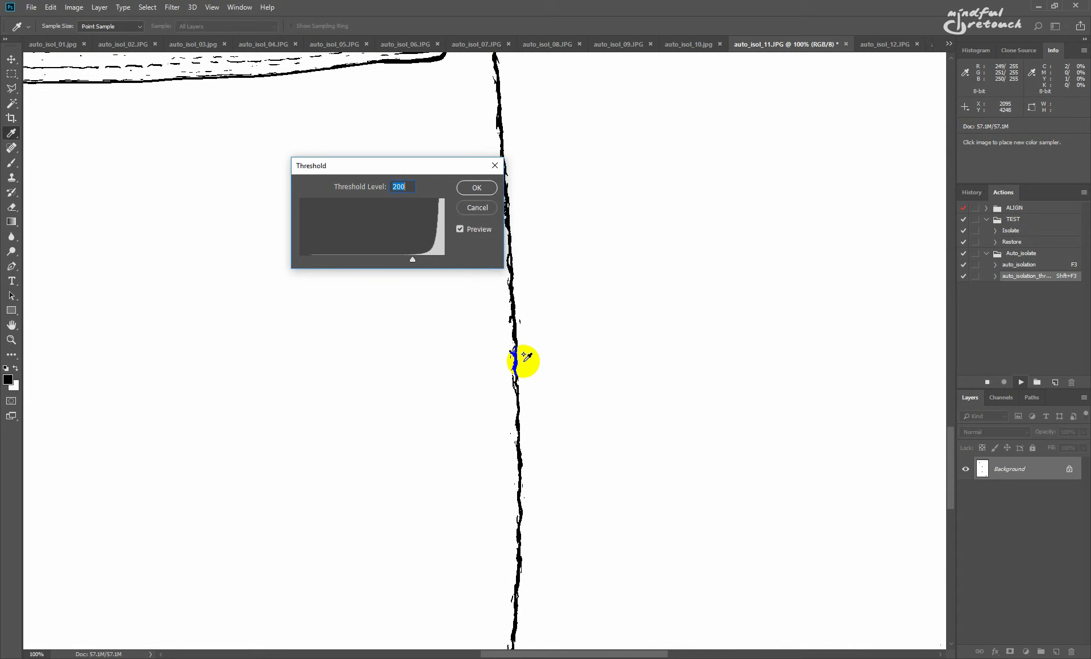
key("Return")
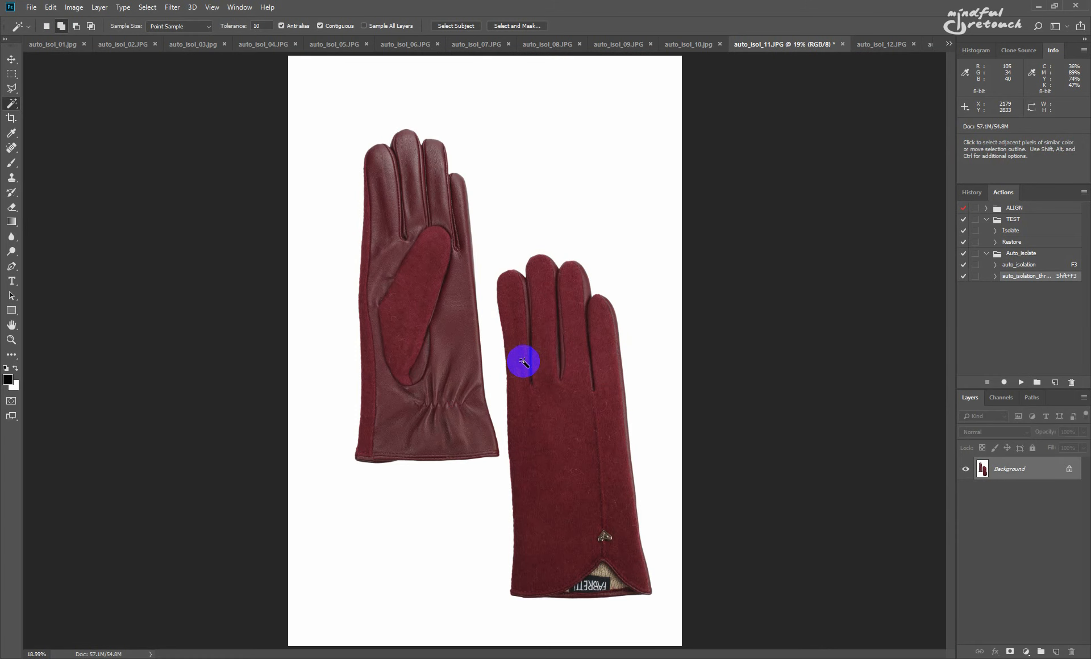
- Align the isolated gloves with the ALIGN set's alpha-select action, and revert the image to the Deselect state before isolation
key("shift")
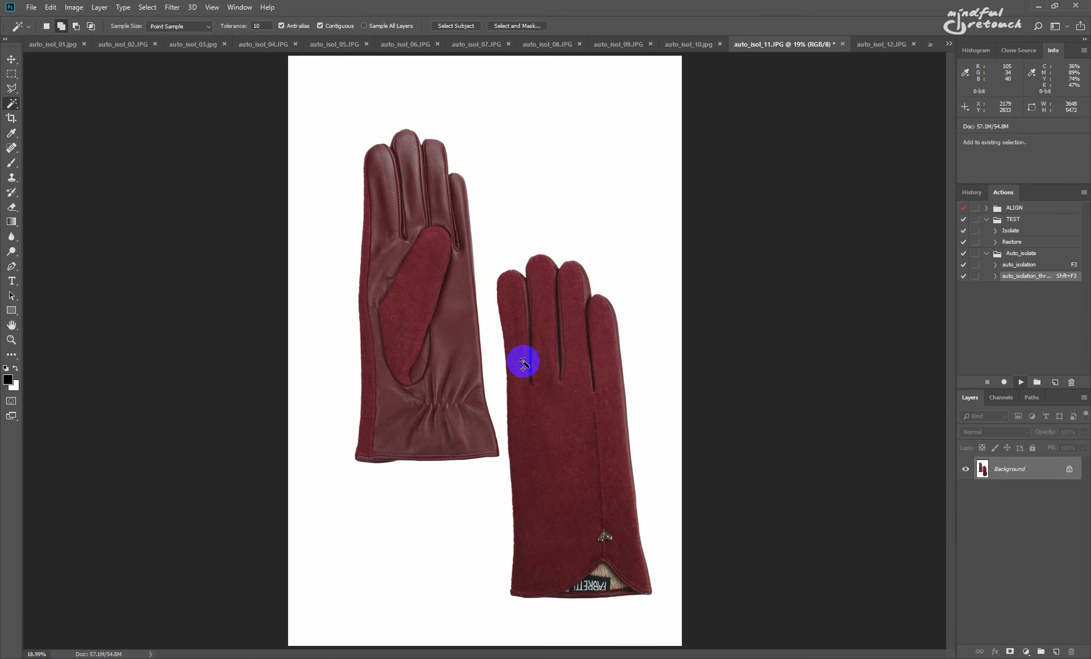
key("shift+F5")
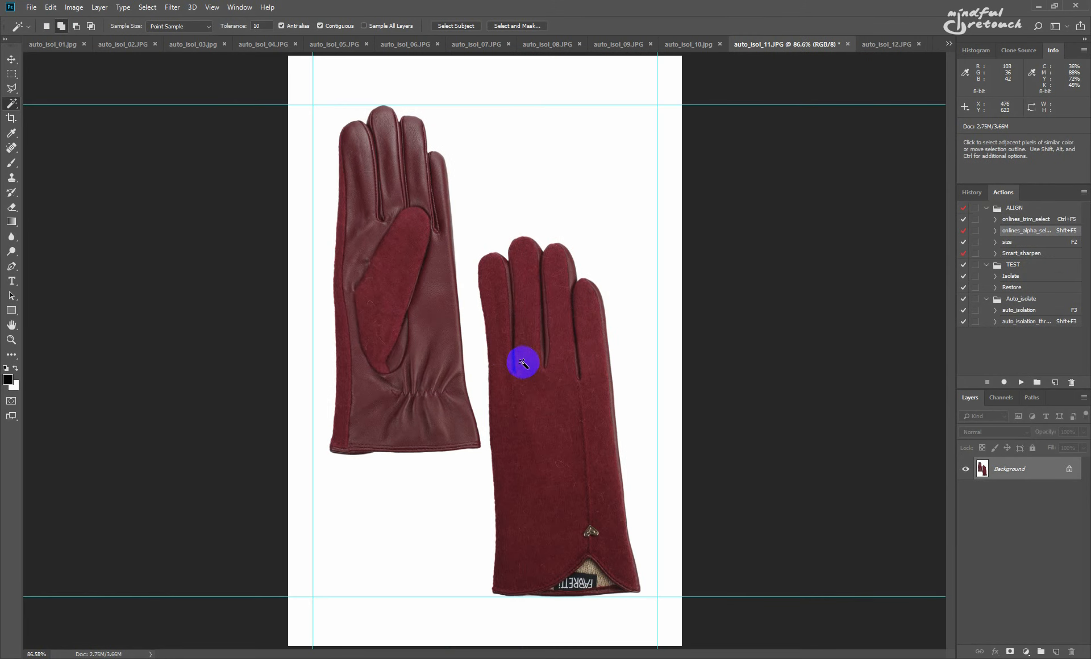
left_click(982, 195)
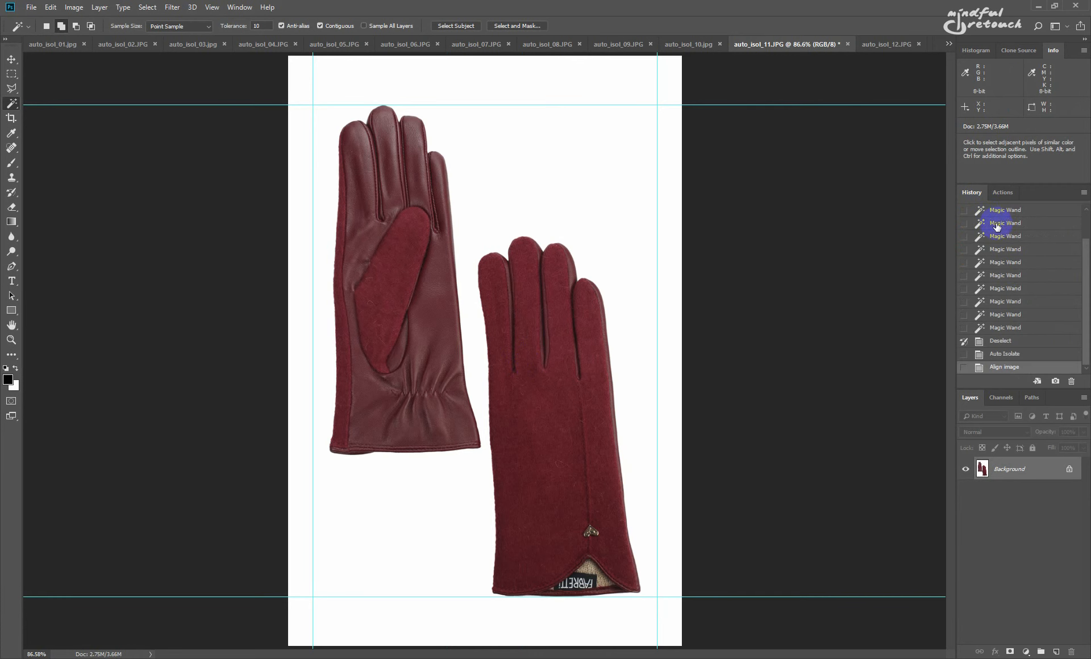
left_click(1020, 343)
- Isolate the gloves with the threshold version of the auto-isolation action, setting the threshold level to 180
left_click(1001, 193)
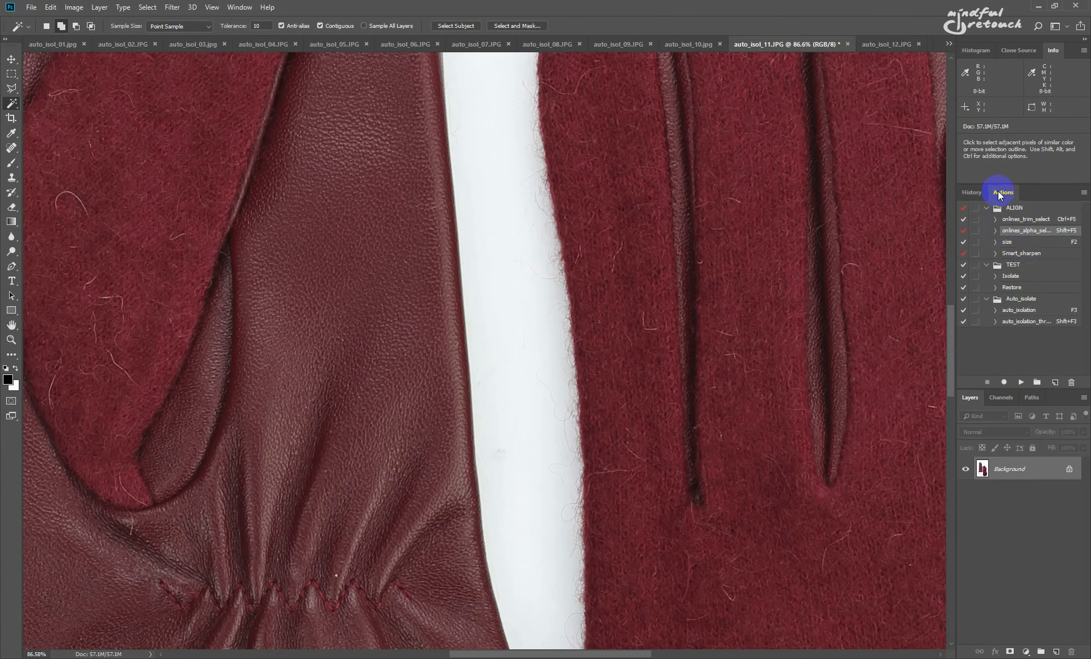
left_click(1023, 322)
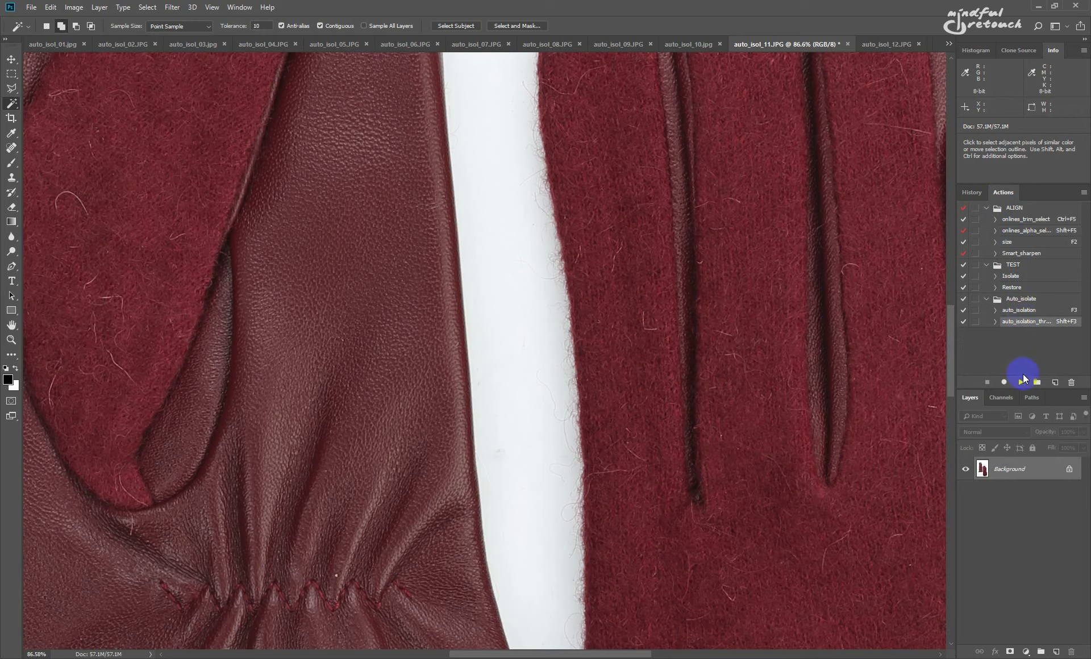
left_click(1021, 380)
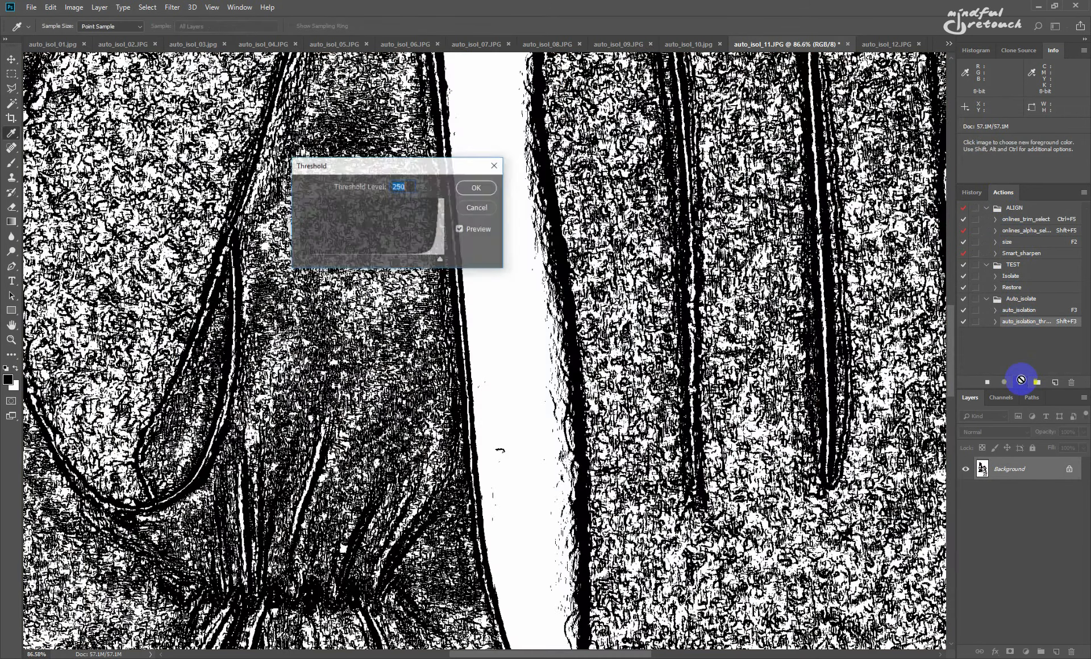
key("shift+Down")
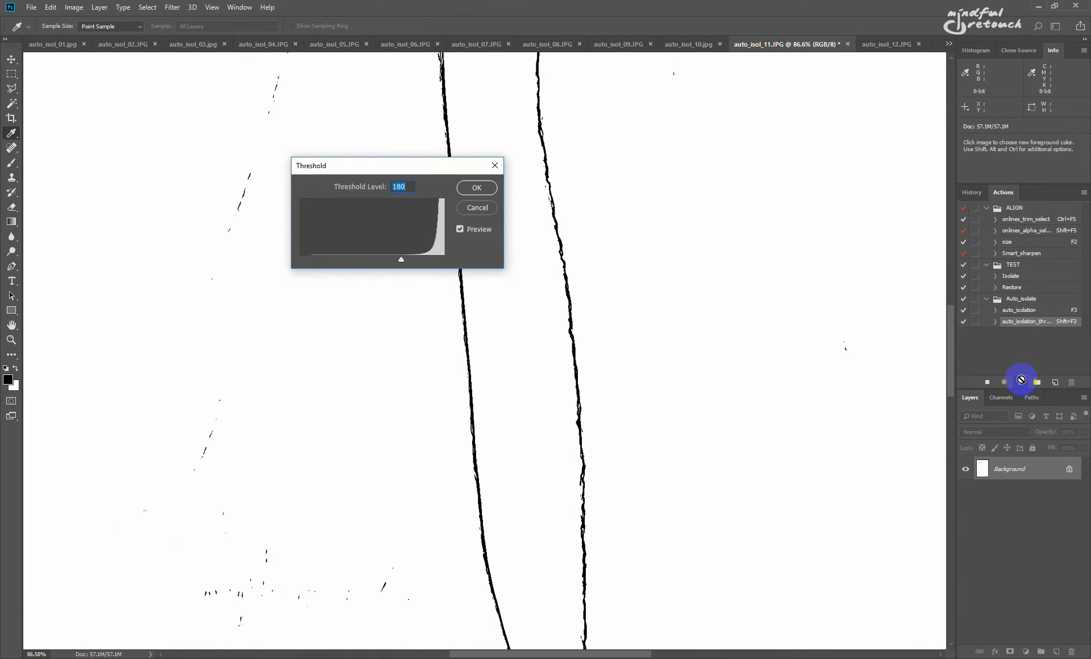
key("Return")
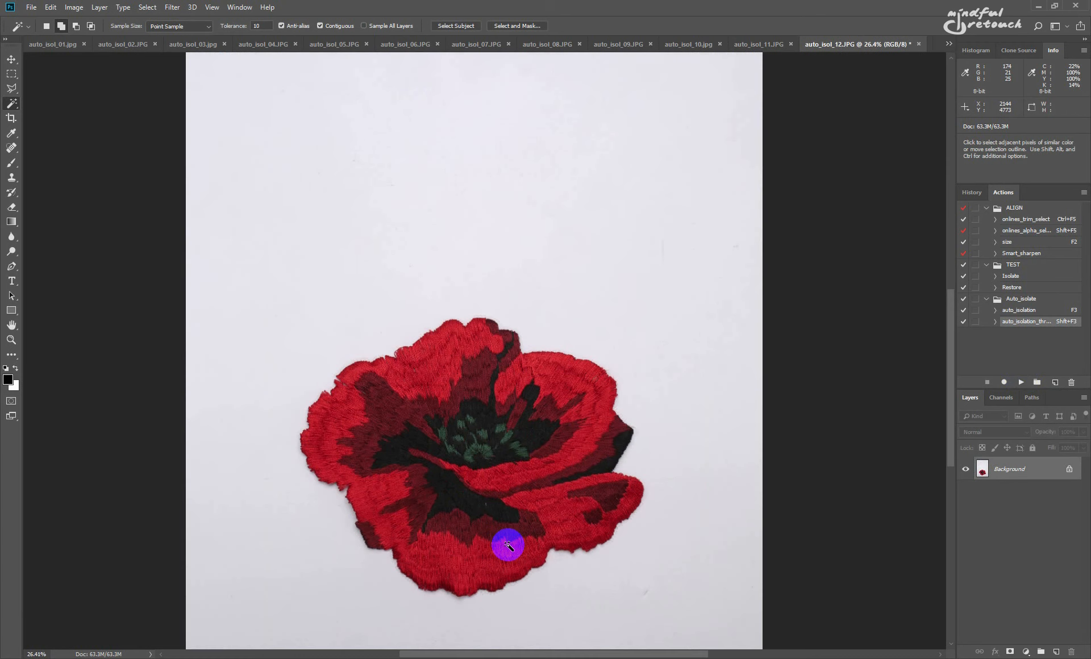
- Draw a rectangular selection of about 2700 by 2180 px around the embroidered red flower in auto_isol_12
key("m")
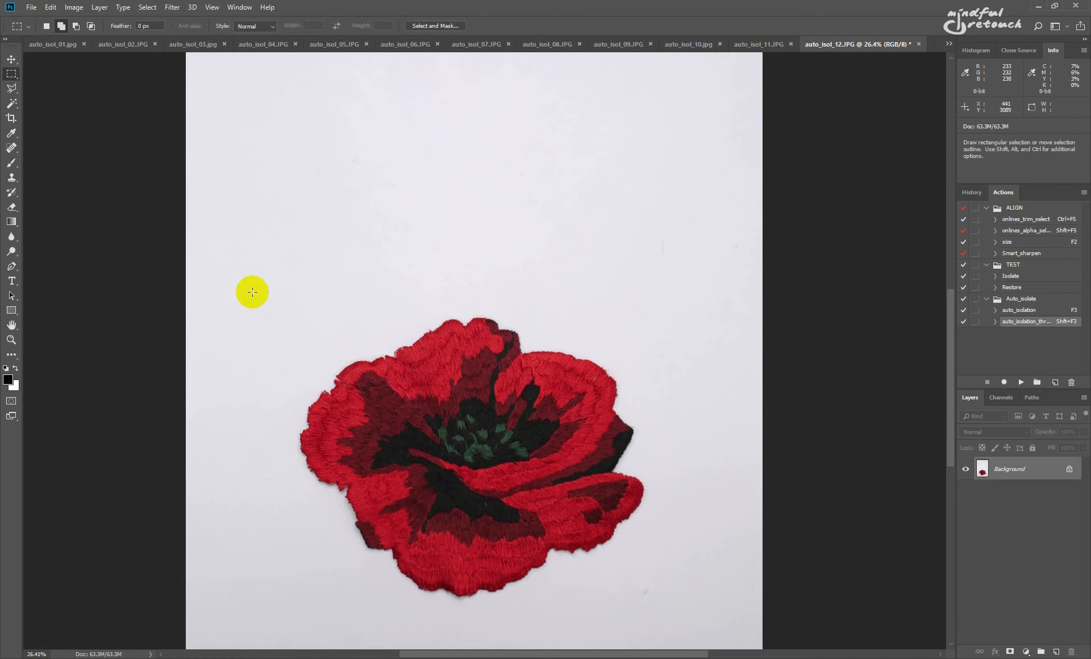
left_click_drag(253, 292, 658, 618)
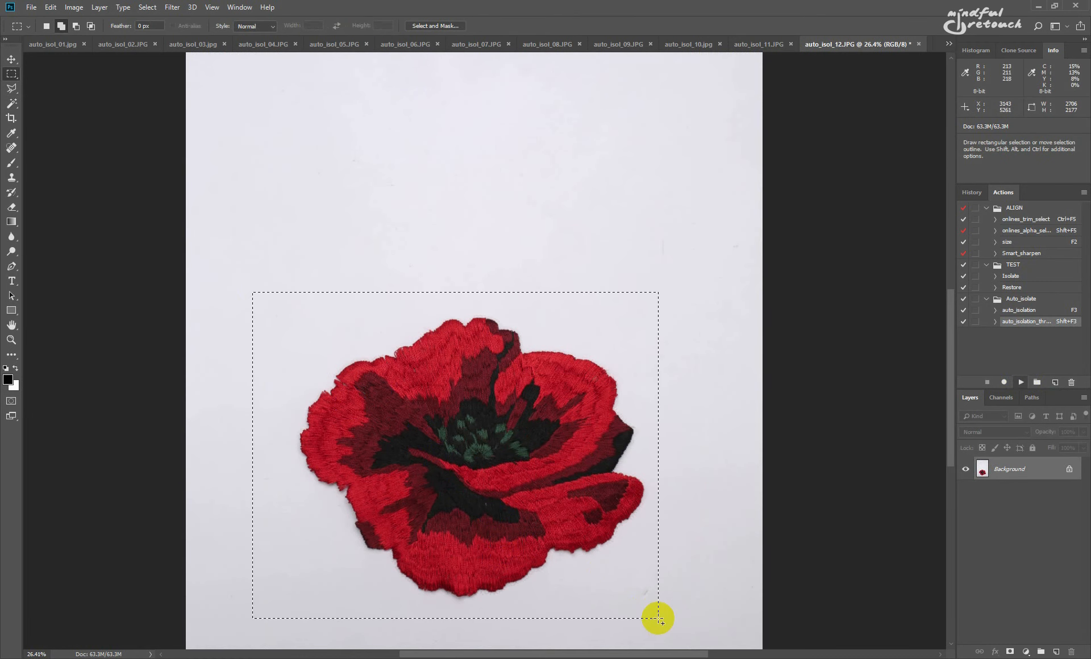
- Try the auto_isolation action on the selected flower, inspect its upper and lower edges at 100%, and undo the isolation
key("F3")
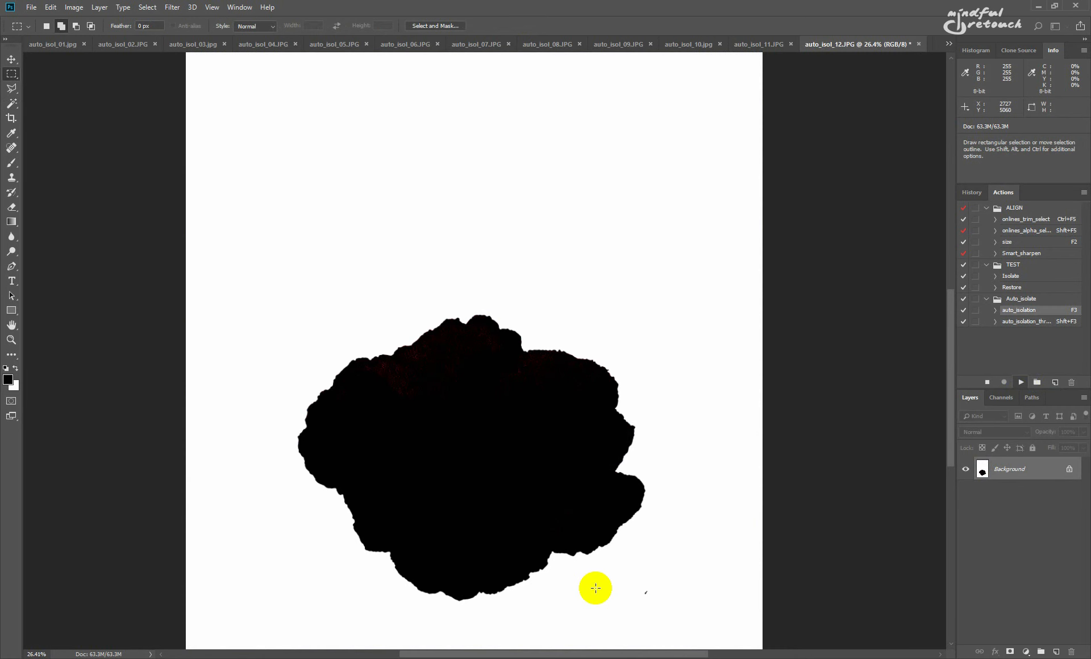
key("ctrl+1")
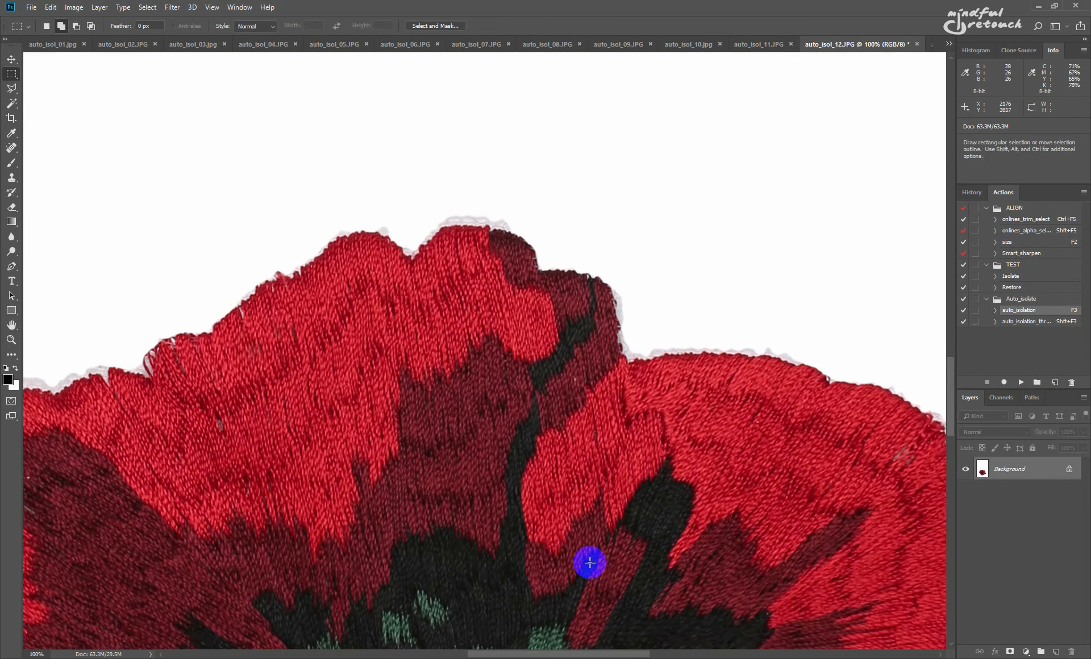
left_click_drag(589, 564, 543, 93)
left_click_drag(578, 188, 558, 331)
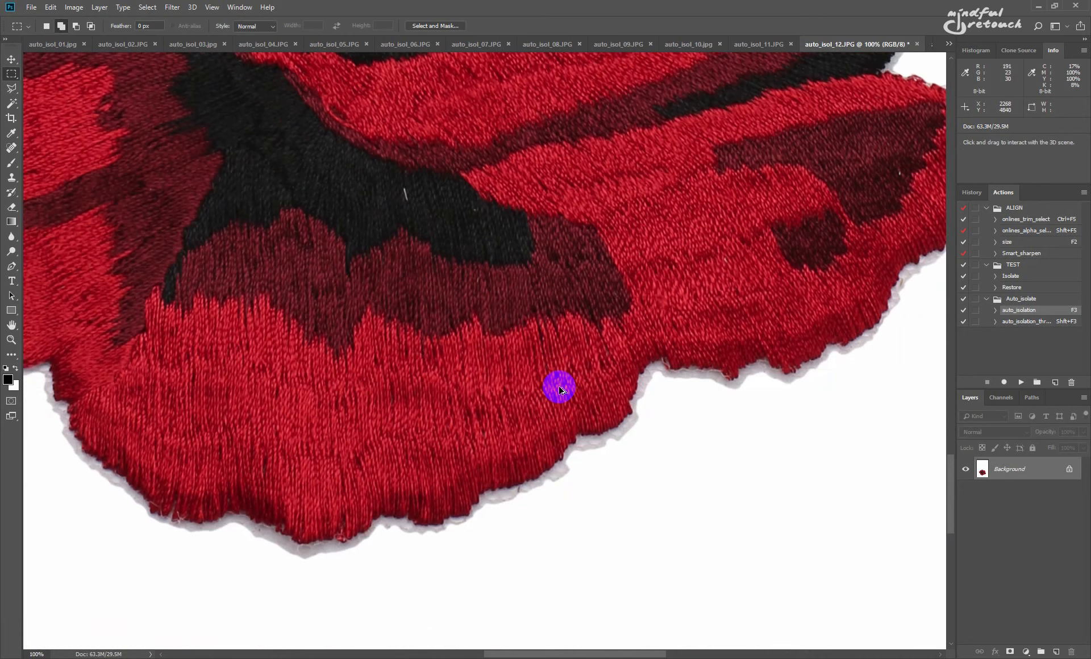
key("ctrl+z")
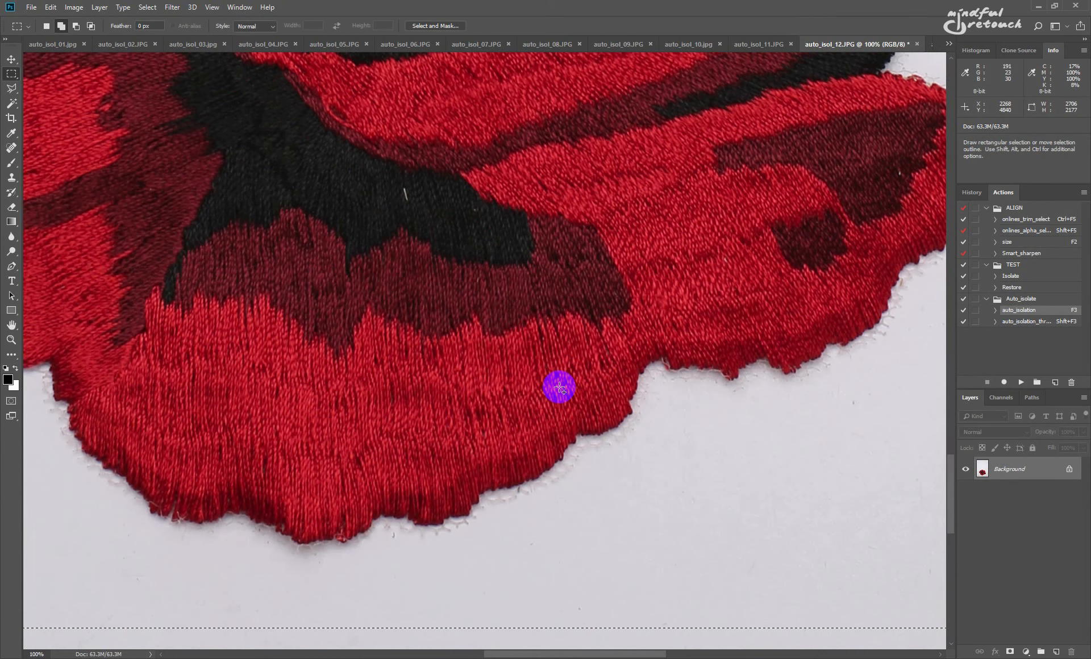
- Isolate the selected red flower with the threshold auto-isolation action at level 214, and align it with the ALIGN set's alpha-select action
left_click(1030, 321)
left_click(1020, 383)
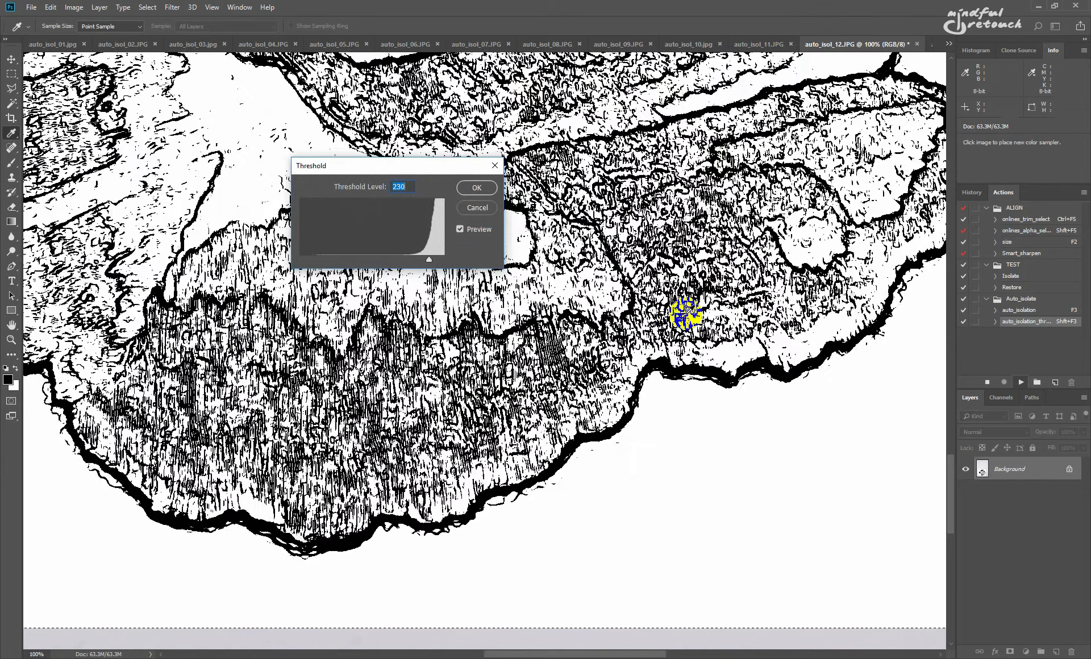
key("shift+Down")
key("shift+Down")
key("Up")
key("Up")
key("Up")
key("Up")
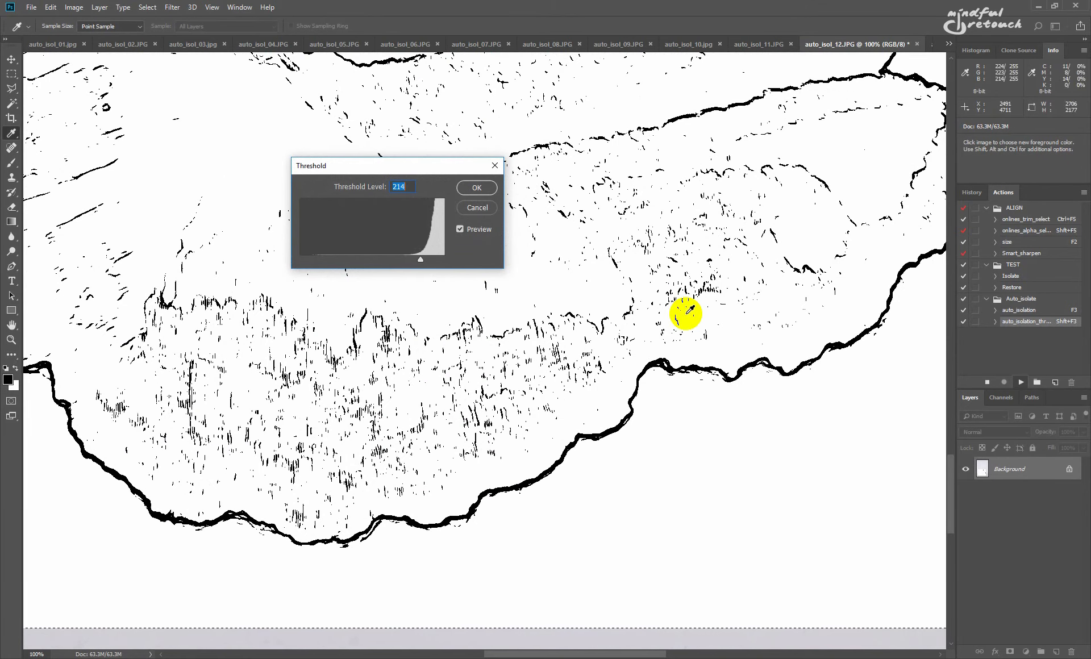
key("Return")
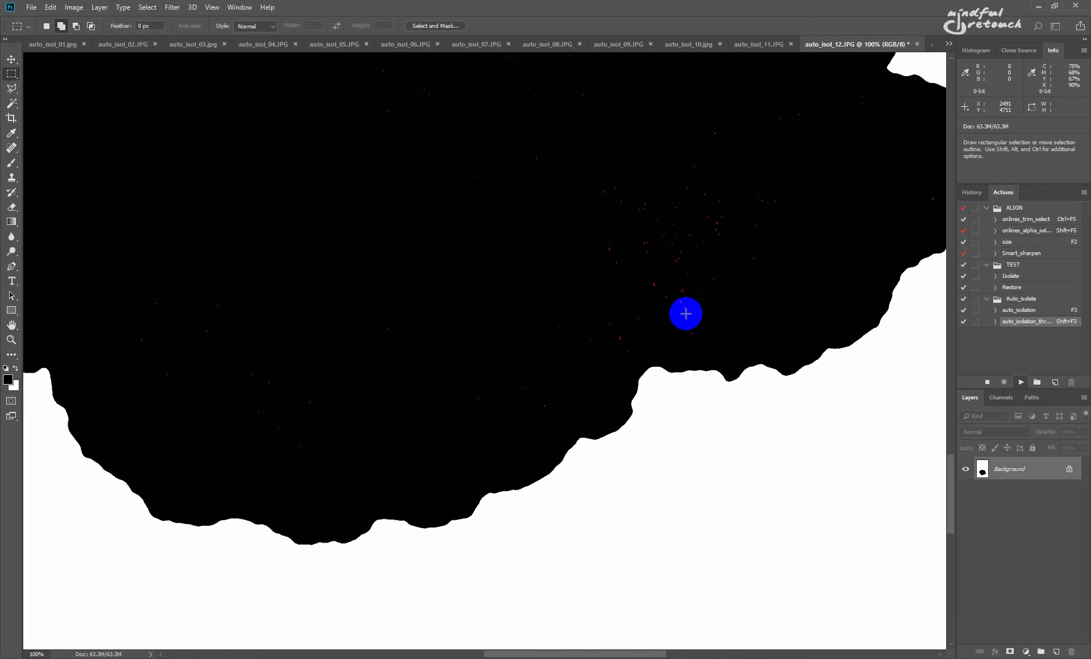
key("shift")
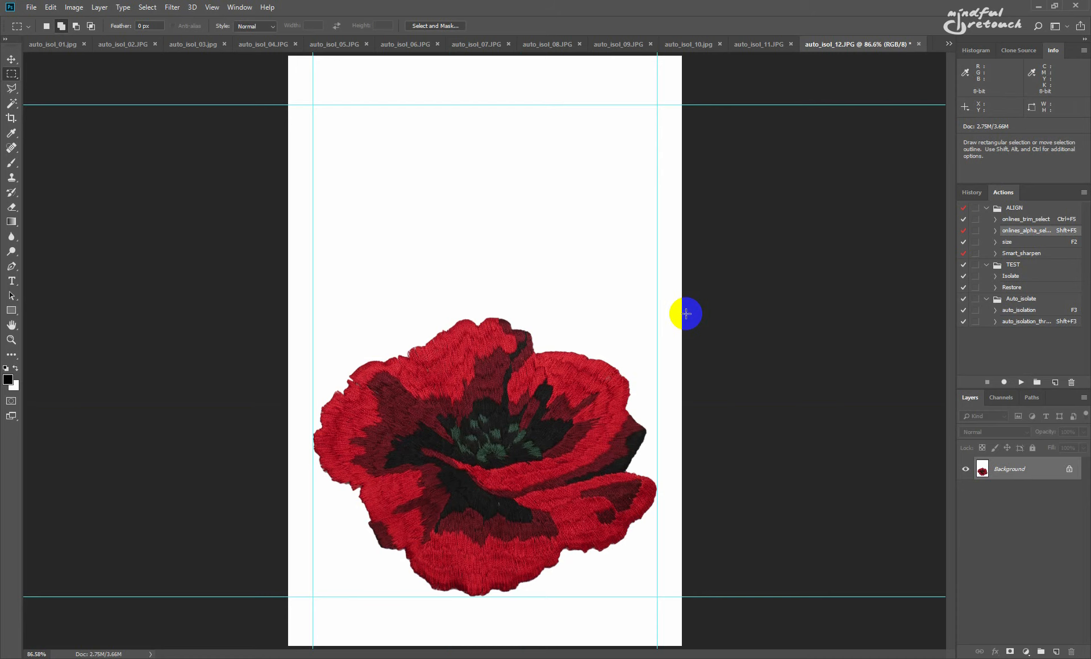
- Isolate the glitter clutch in auto_isol_13 with the threshold auto-isolation action at level 190, and check its lower edge at 100%
key("ctrl+Tab")
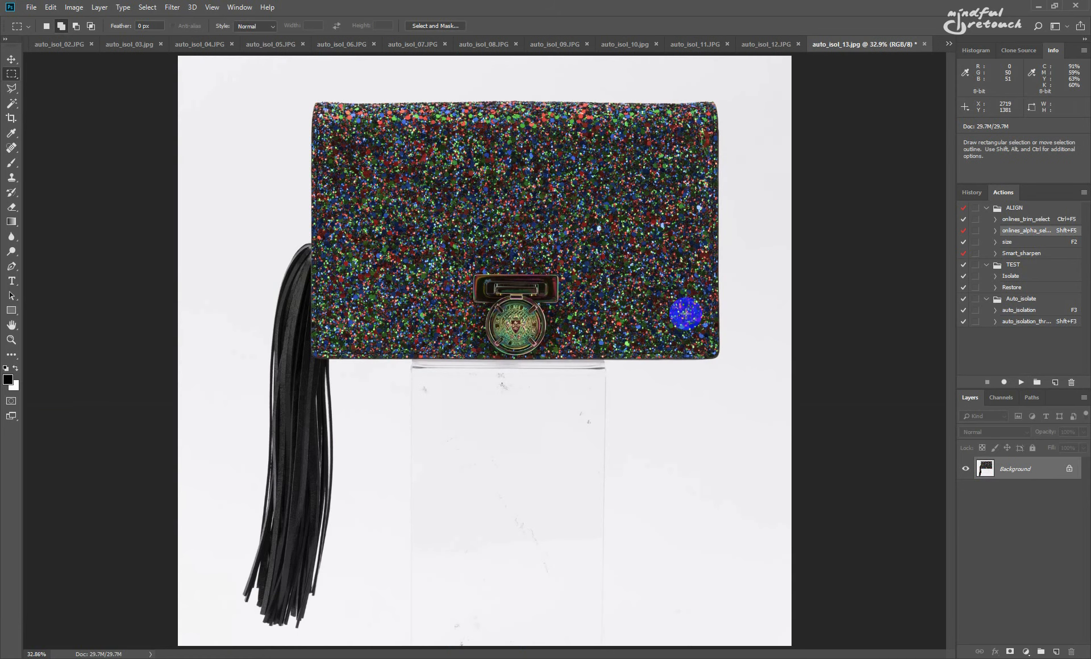
key("shift+F3")
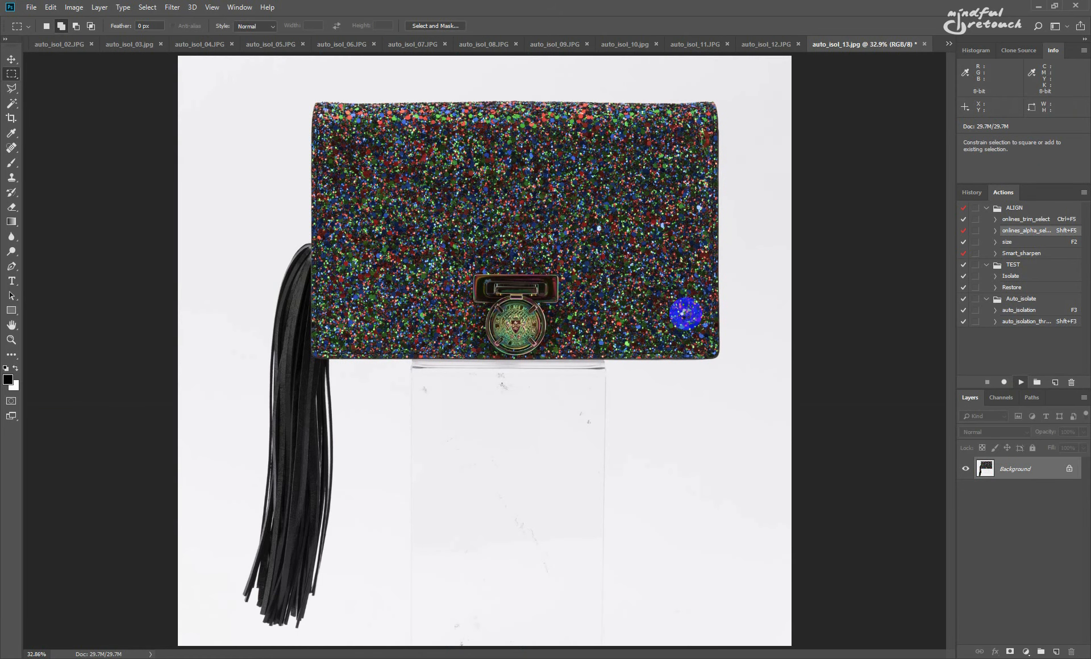
key("shift+Down")
key("shift+Down")
key("shift+Down")
key("shift+Down")
key("shift+Down")
key("shift+Down")
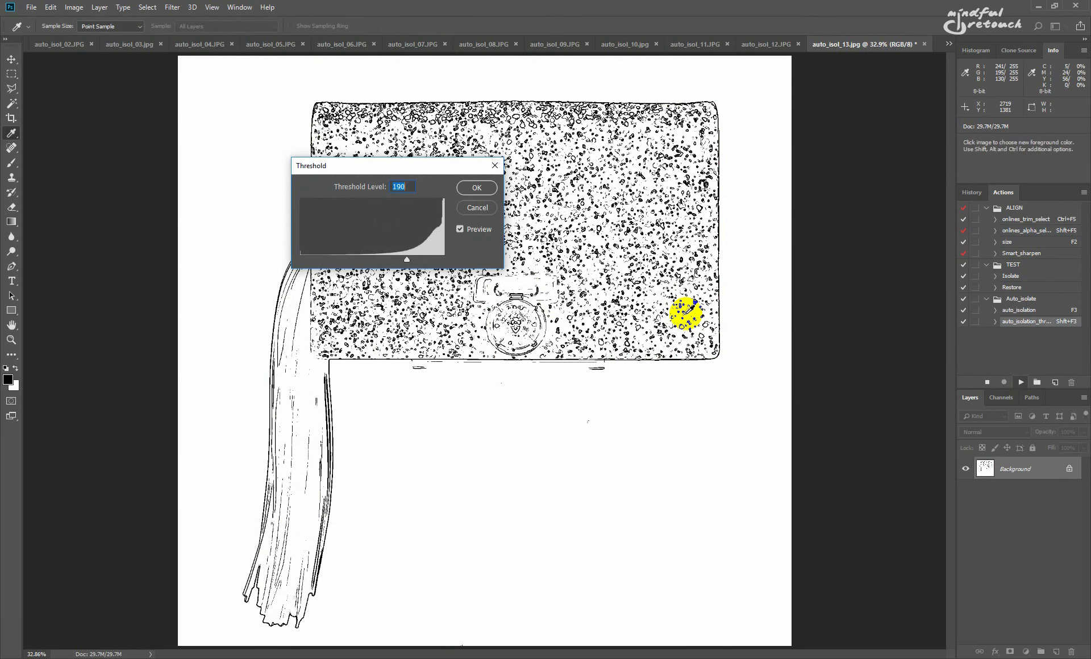
key("Return")
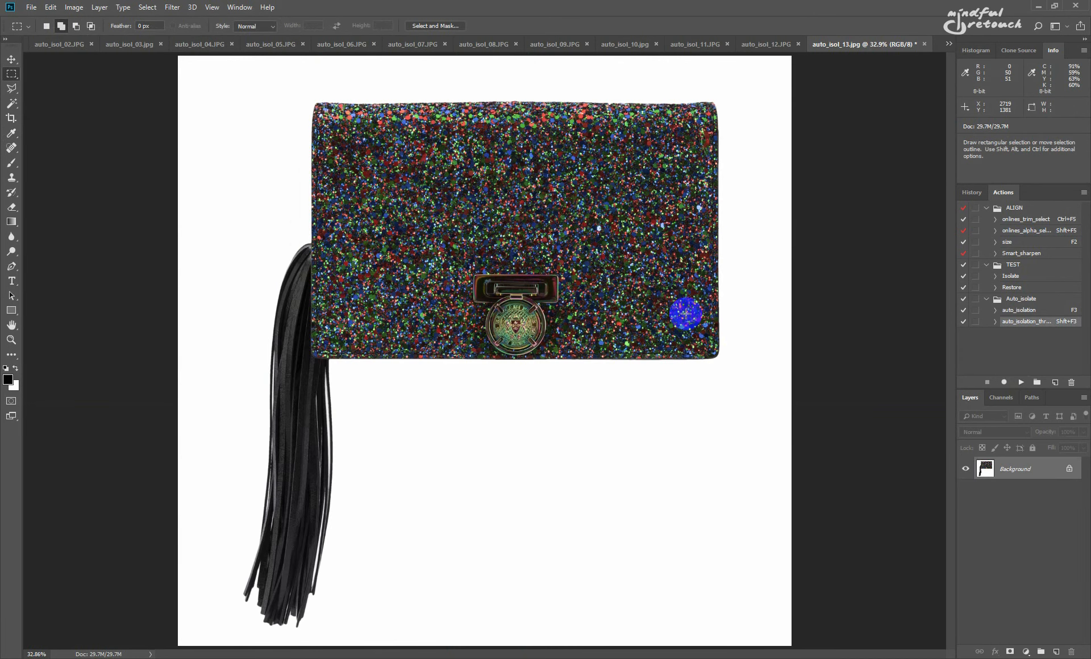
key("ctrl+1")
left_click_drag(650, 517, 602, 433)
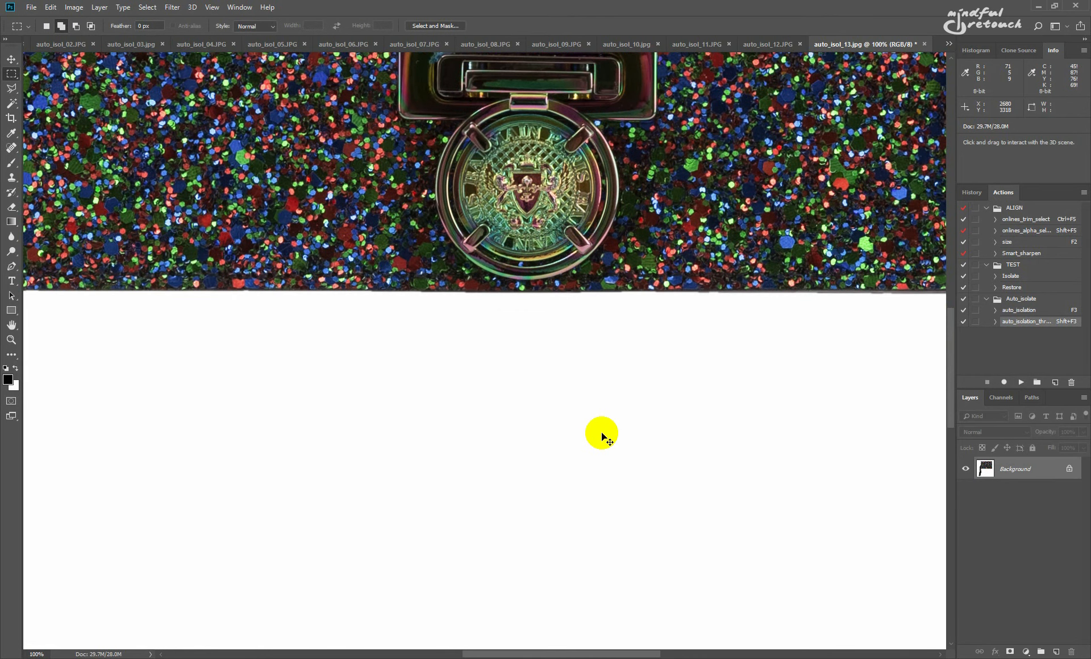
- Examine the tassels, beads and cord loops of the earrings in auto_isol_14 at 100%
key("ctrl+Tab")
key("ctrl+0")
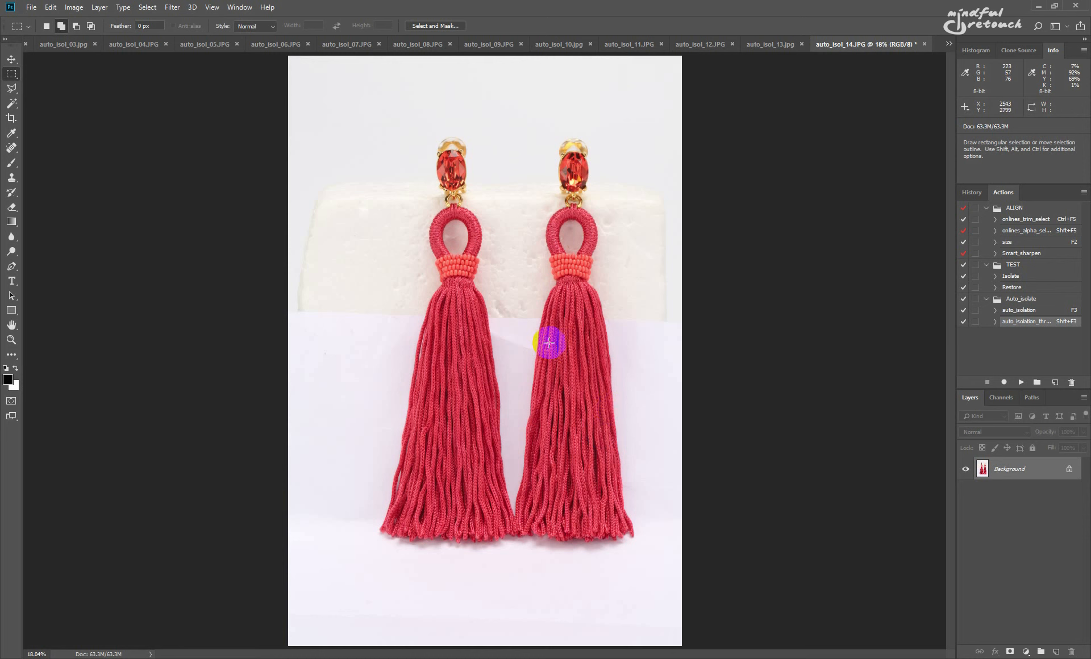
key("ctrl+1")
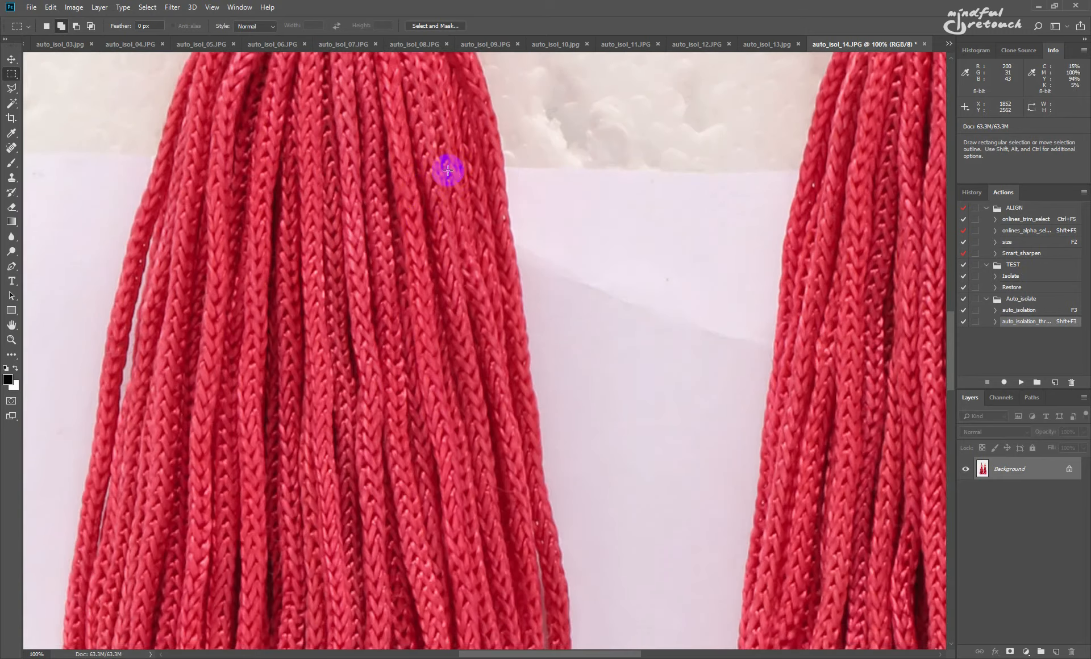
left_click_drag(446, 171, 452, 483)
left_click_drag(443, 199, 470, 430)
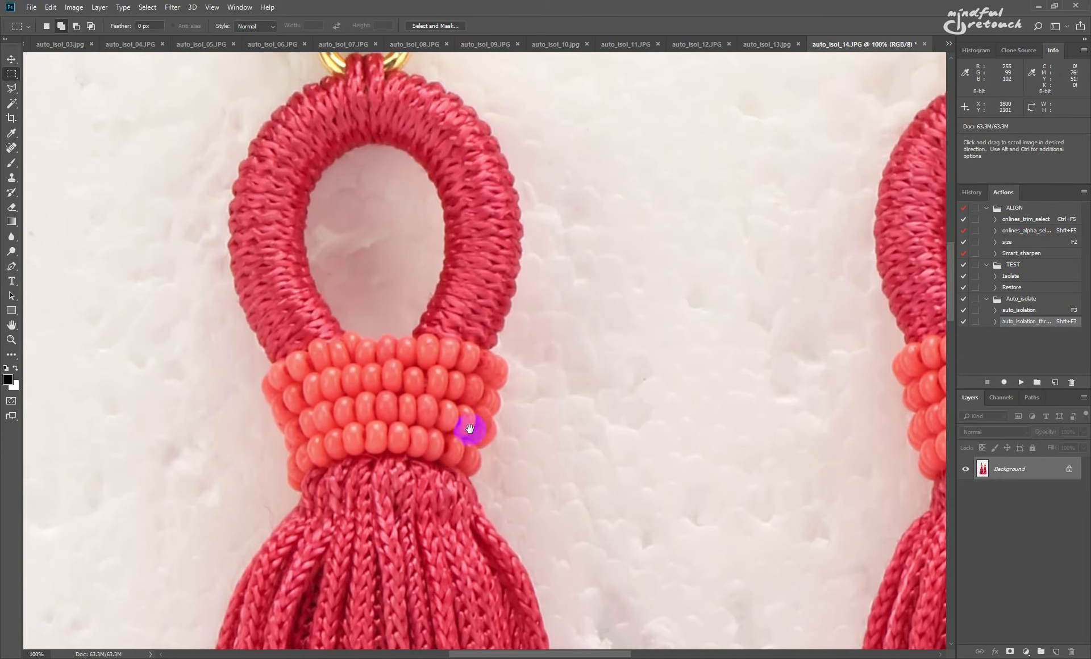
left_click_drag(446, 171, 448, 293)
key("ctrl+0")
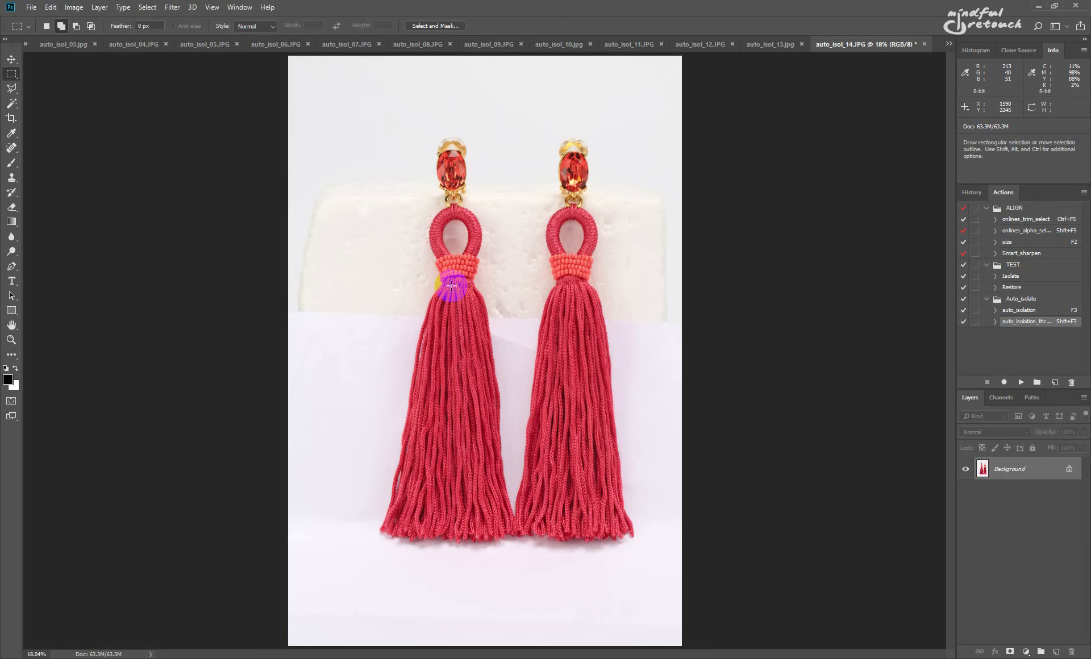
- Quick-select the openings inside both earring loops and invert the selection to exclude them
key("w")
left_click(450, 235)
left_click(577, 234)
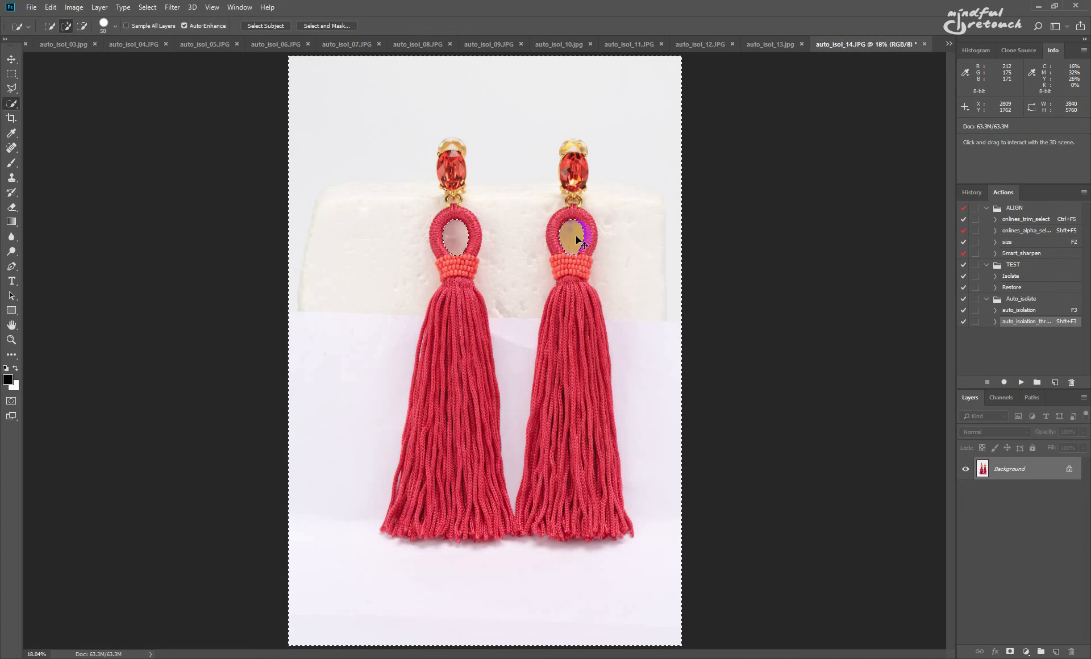
key("ctrl+shift+i")
- Isolate the tassel earrings with the threshold version of the auto-isolation action, setting the threshold level to 240
key("shift+F3")
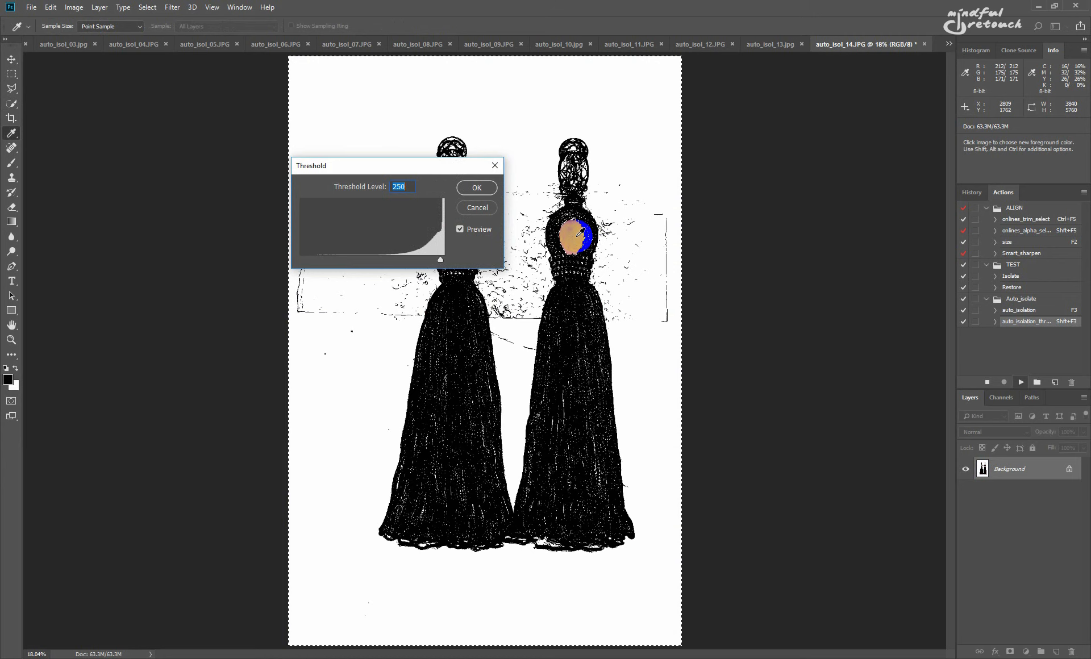
key("shift+Down")
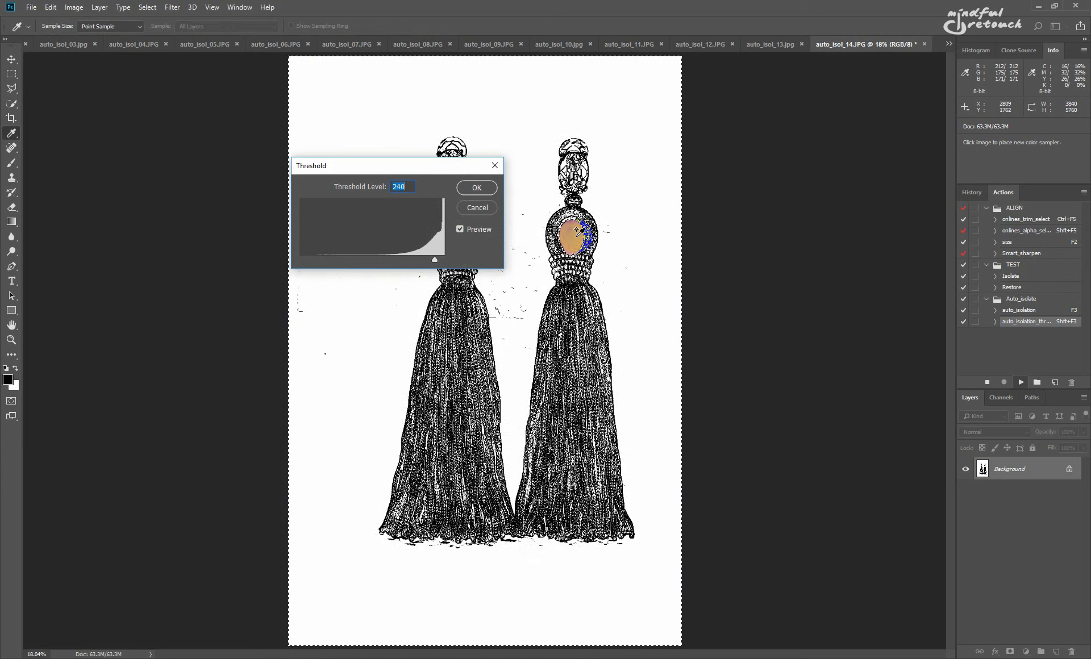
key("Return")
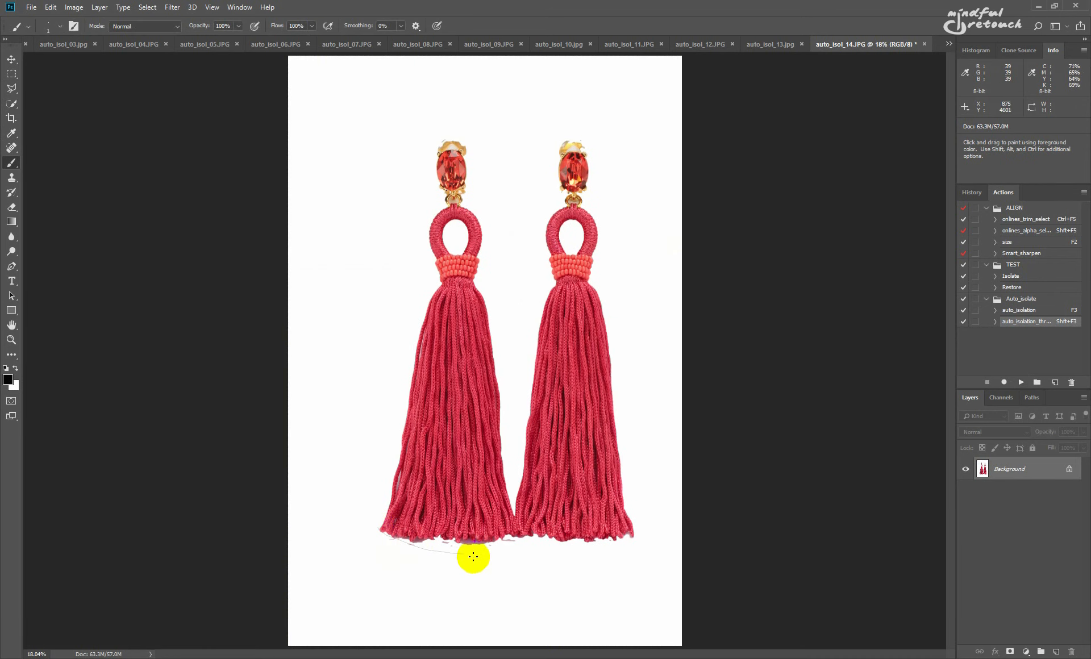
- Restore the shadow beneath the tassels with the TEST set's Restore action, using a rectangular selection of about 2520 by 430 px
mouse_move(473, 557)
left_mouse_down()
mouse_move(563, 565)
mouse_move(674, 546)
mouse_move(631, 518)
left_mouse_up()
key("ctrl+z")
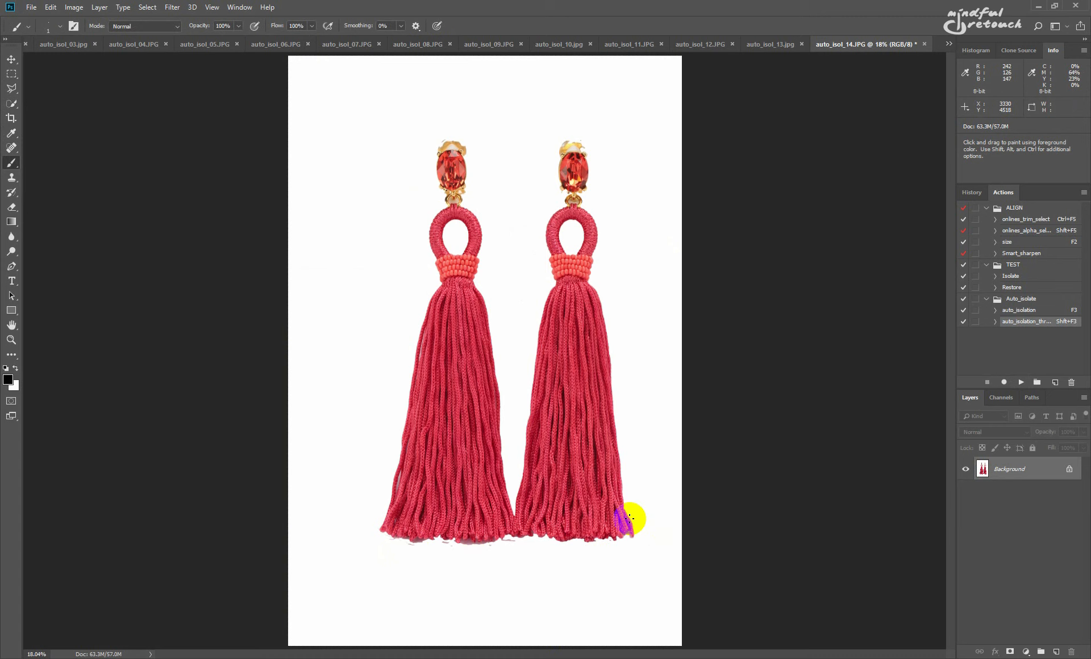
key("m")
left_click_drag(377, 522, 636, 566)
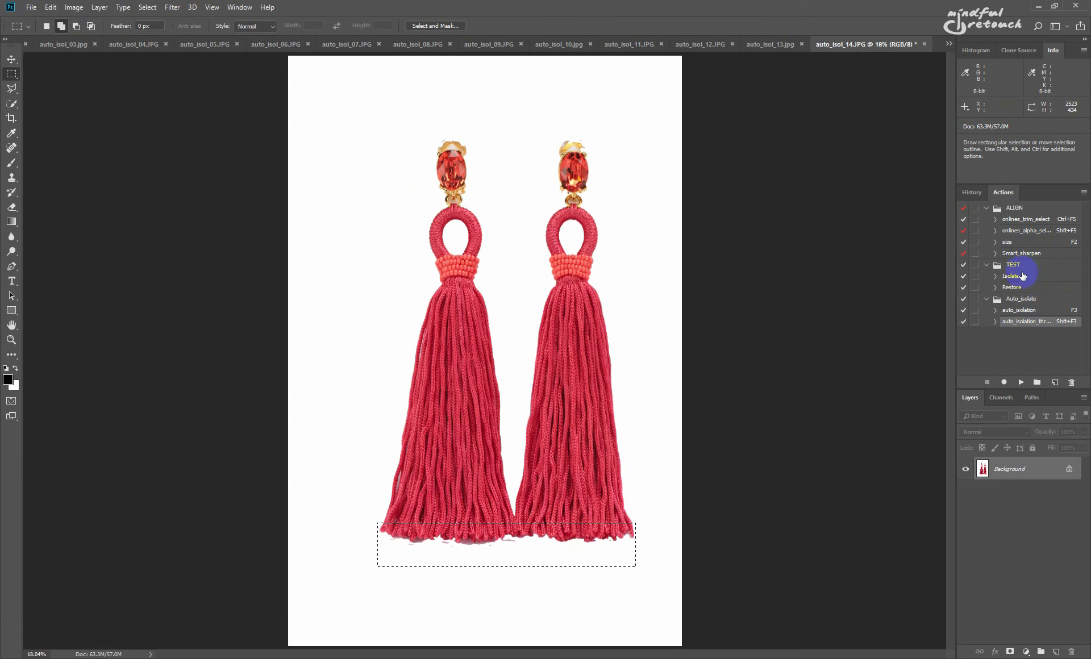
left_click(1014, 287)
left_click(1023, 382)
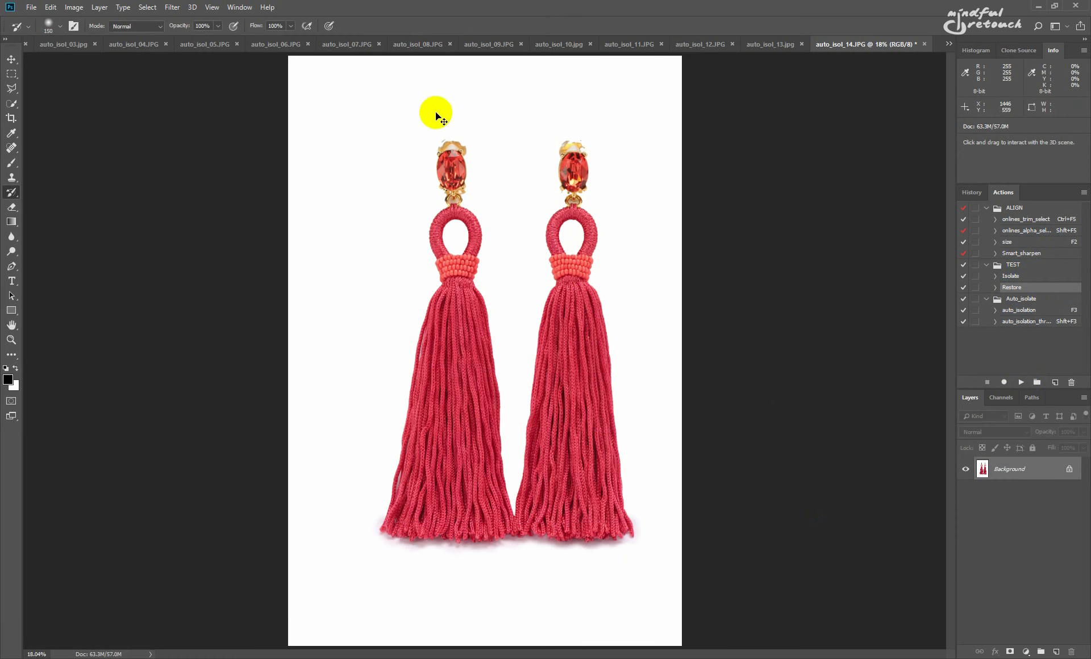
- Examine the gold settings and red stones at the top of the isolated earrings at 100%
key("ctrl+1")
left_click_drag(503, 154, 512, 589)
left_click_drag(466, 160, 487, 488)
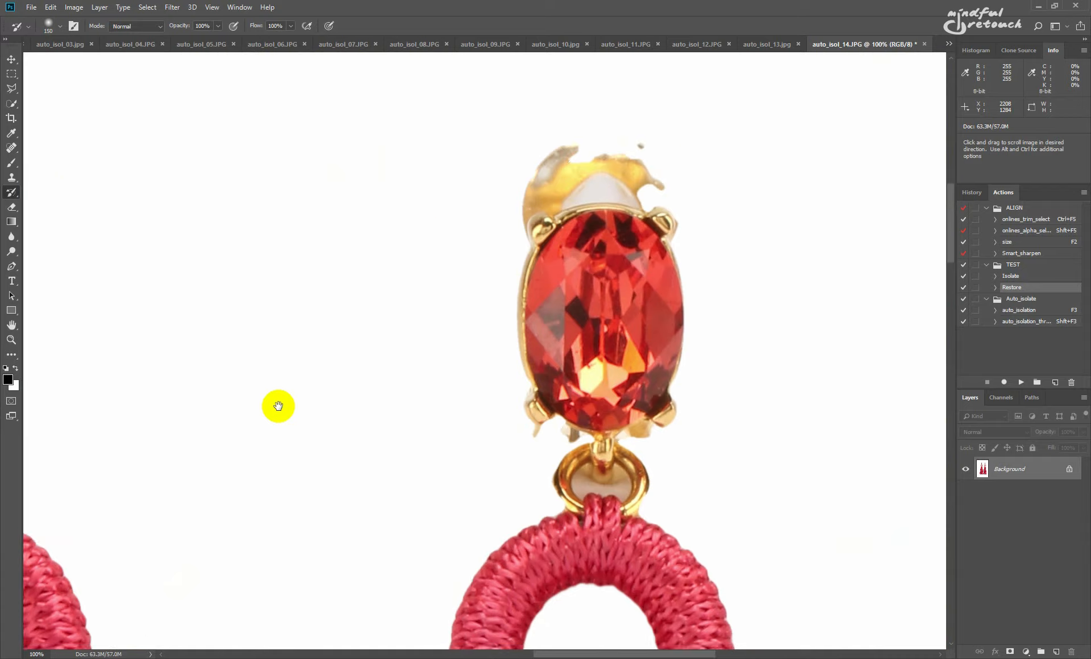
left_click_drag(278, 404, 188, 397)
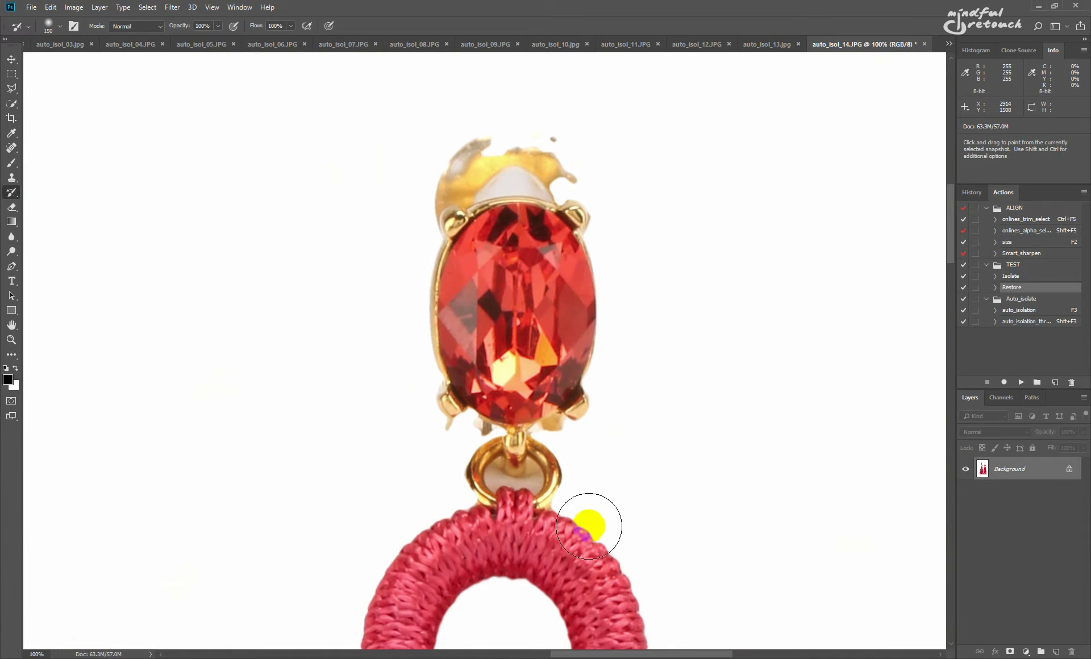